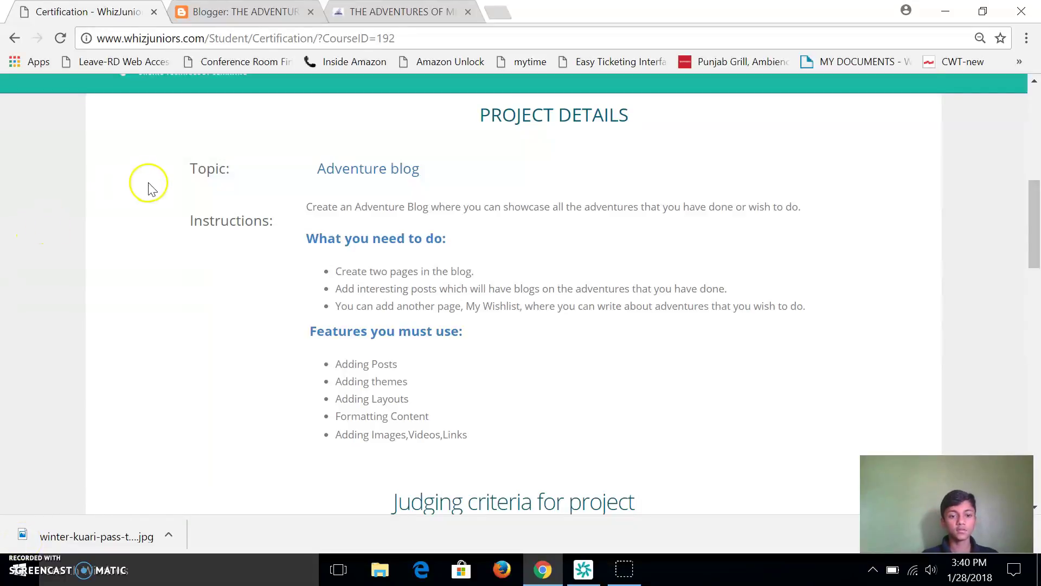
# Review the Adventure blog requirements, then switch to The Adventures of Me blog tab
pyautogui.moveTo(317, 174); pyautogui.dragTo(428, 179)
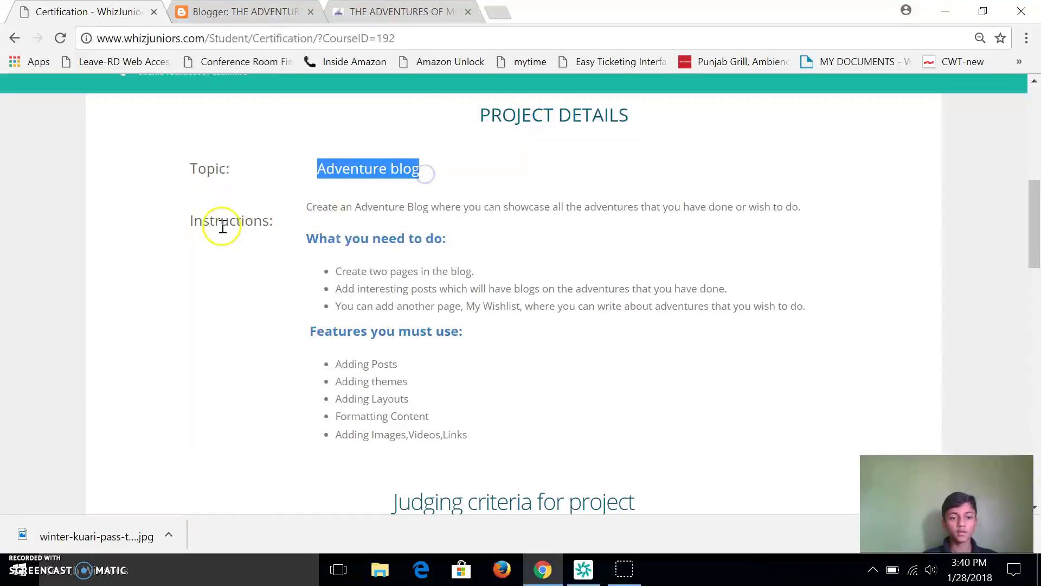
pyautogui.moveTo(187, 230)
pyautogui.mouseDown()
pyautogui.moveTo(270, 225)
pyautogui.moveTo(385, 191)
pyautogui.moveTo(405, 204)
pyautogui.moveTo(507, 221)
pyautogui.moveTo(529, 211)
pyautogui.mouseUp()
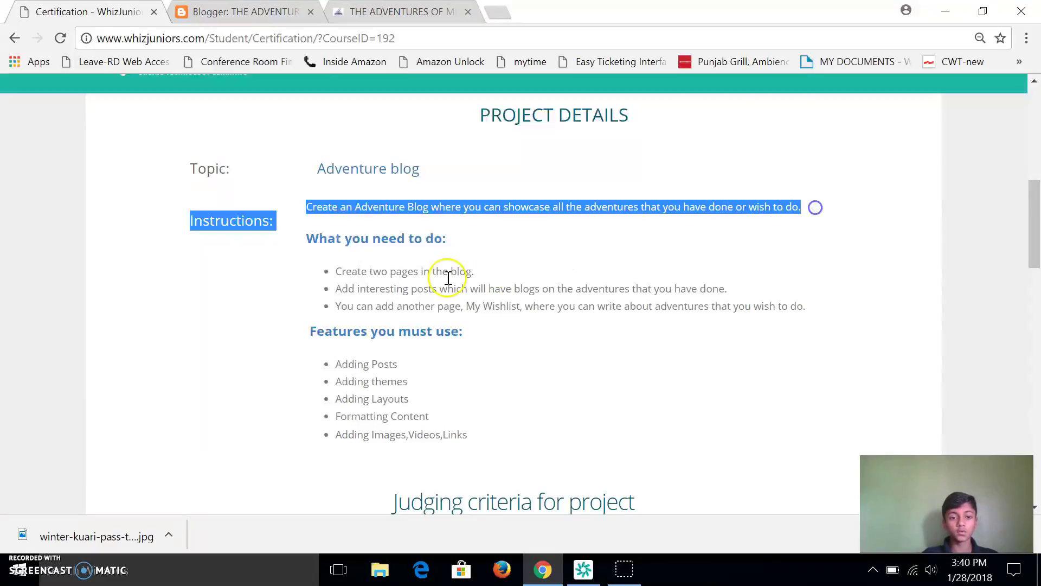
pyautogui.moveTo(310, 240); pyautogui.dragTo(473, 246)
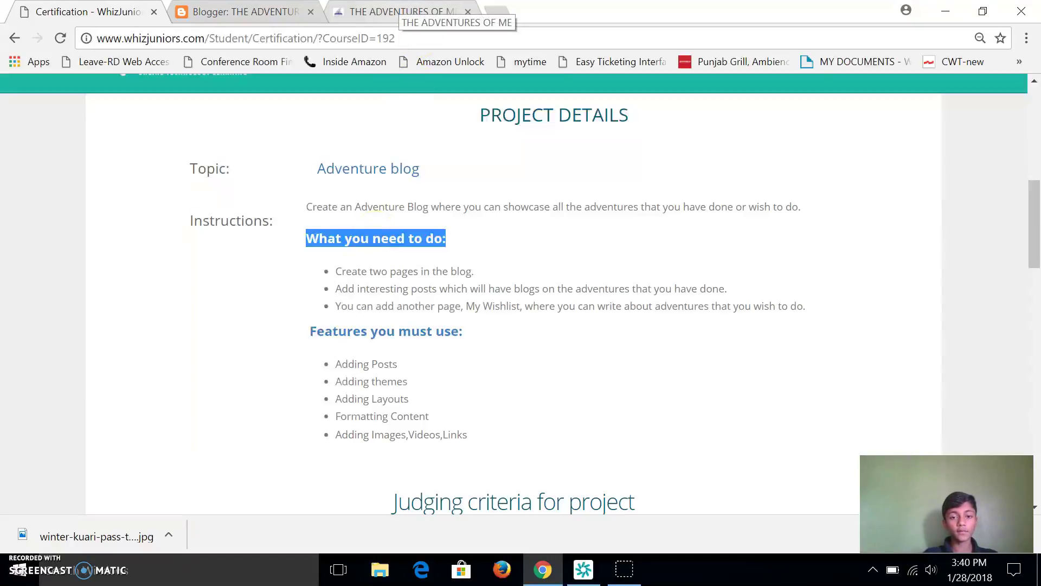
pyautogui.click(402, 12)
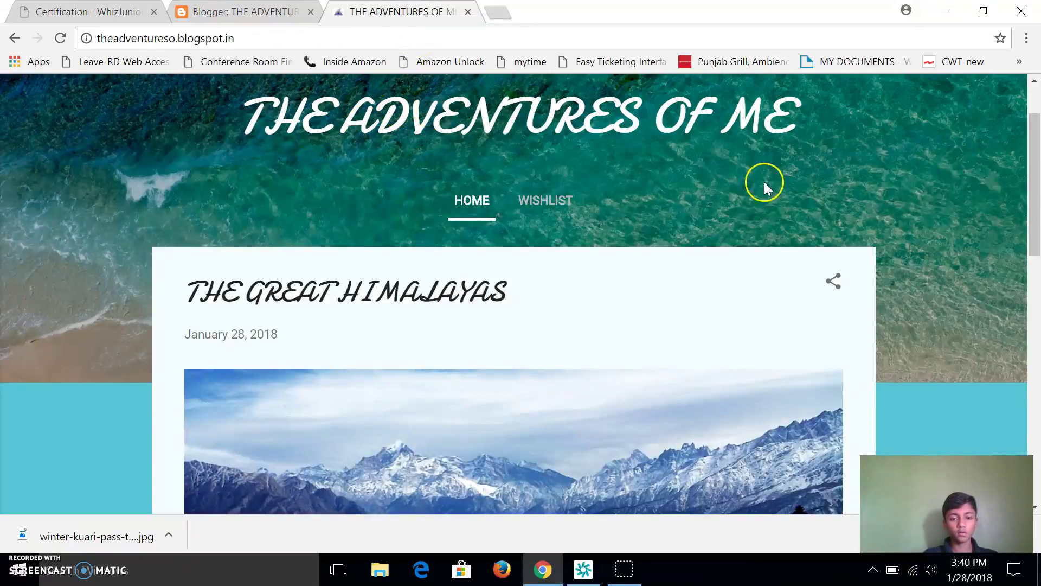
pyautogui.scroll(1, 1033, 150)
pyautogui.scroll(-1, 1034, 160)
pyautogui.scroll(1, 1034, 160)
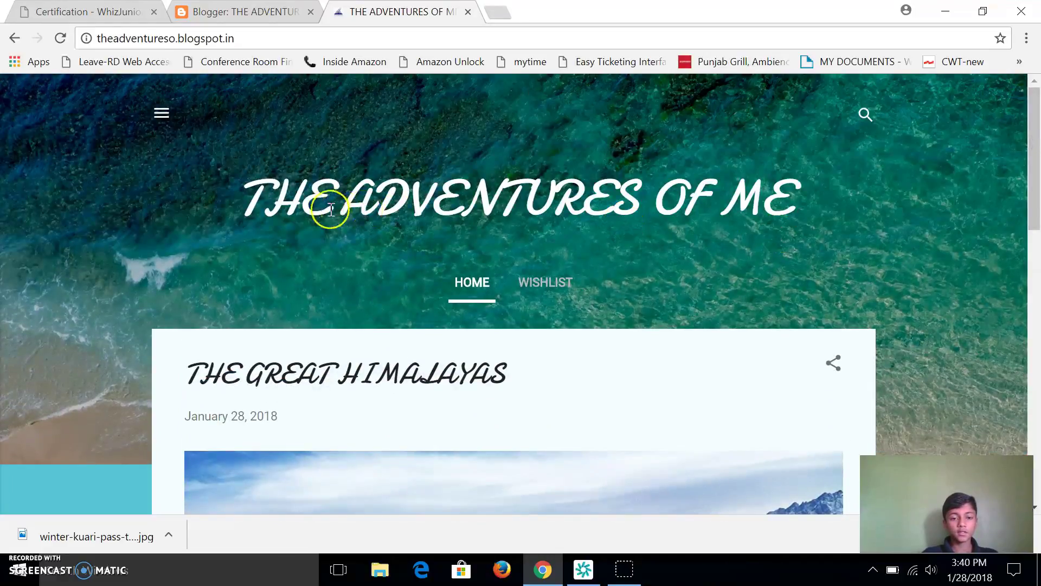
pyautogui.scroll(-1, 1019, 181)
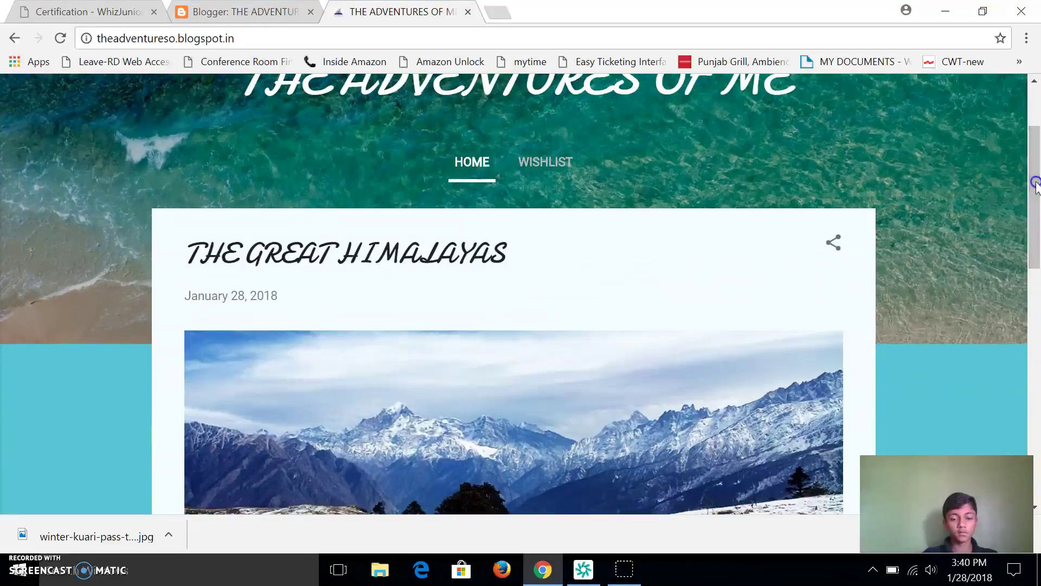
pyautogui.scroll(-1, 1027, 136)
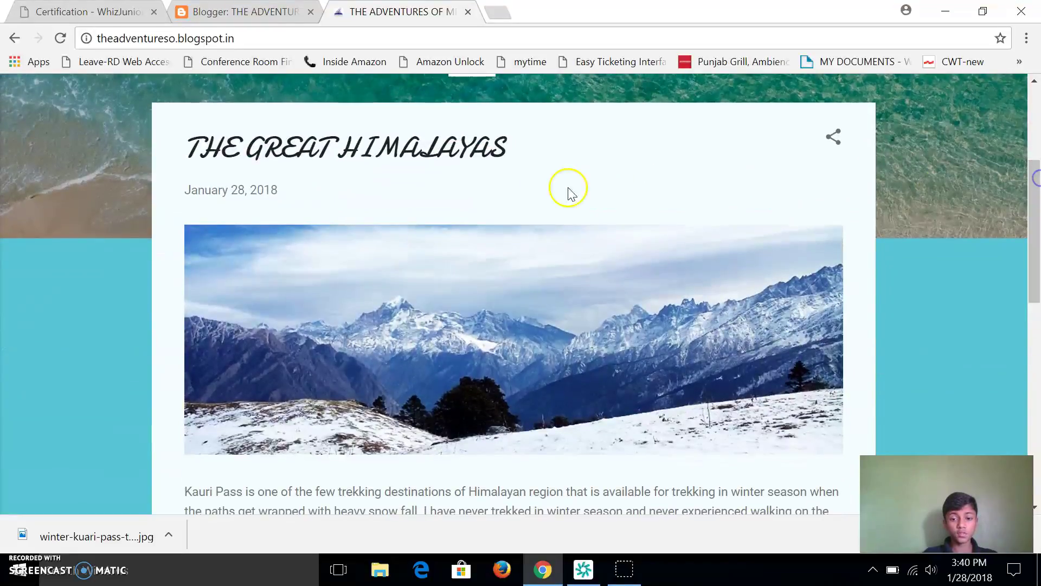
pyautogui.scroll(-1, 1034, 229)
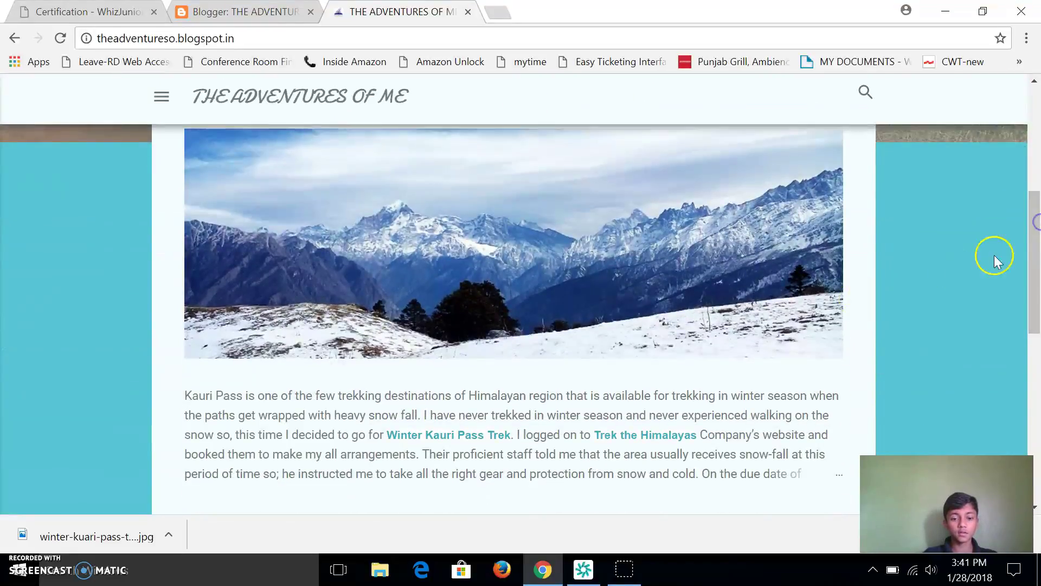
pyautogui.scroll(-1, 1033, 276)
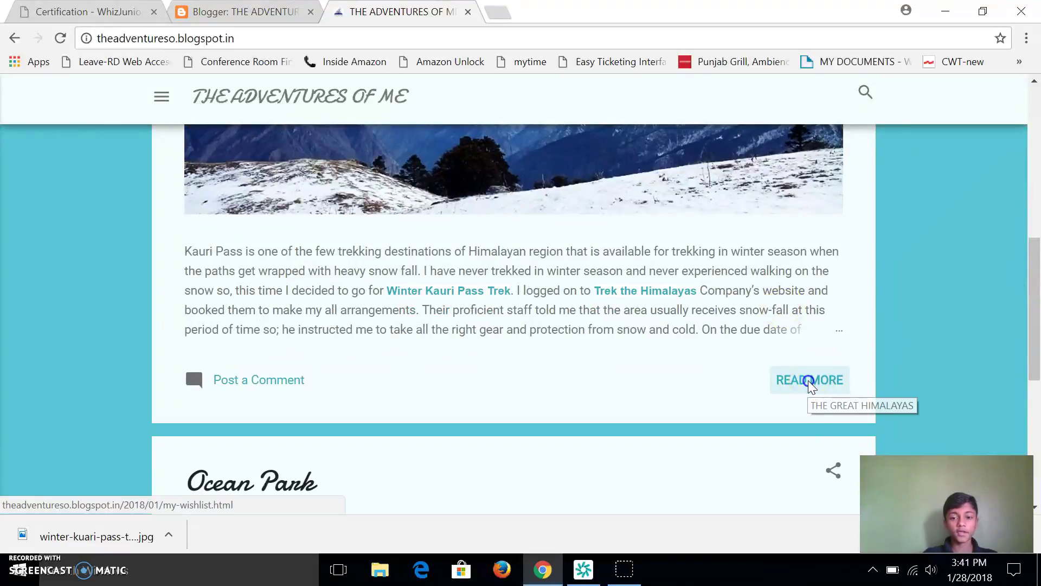
# Open The Great Himalayas post, play and skip through the Kuari Pass video, then go home
pyautogui.click(809, 381)
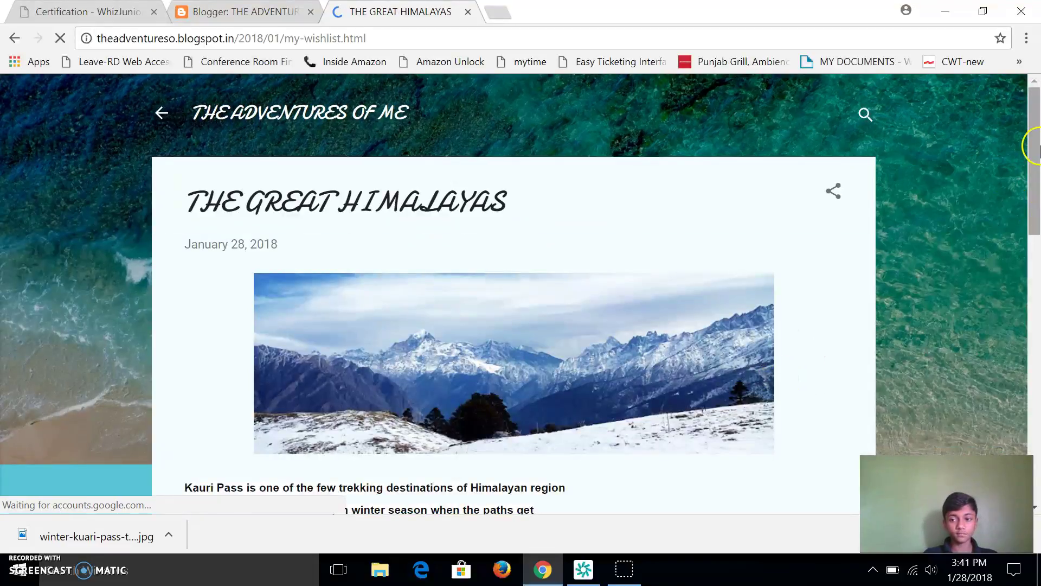
pyautogui.scroll(-1, 1030, 190)
pyautogui.moveTo(1029, 190)
pyautogui.mouseDown()
pyautogui.moveTo(1017, 237)
pyautogui.moveTo(981, 269)
pyautogui.moveTo(980, 284)
pyautogui.moveTo(1028, 240)
pyautogui.mouseUp()
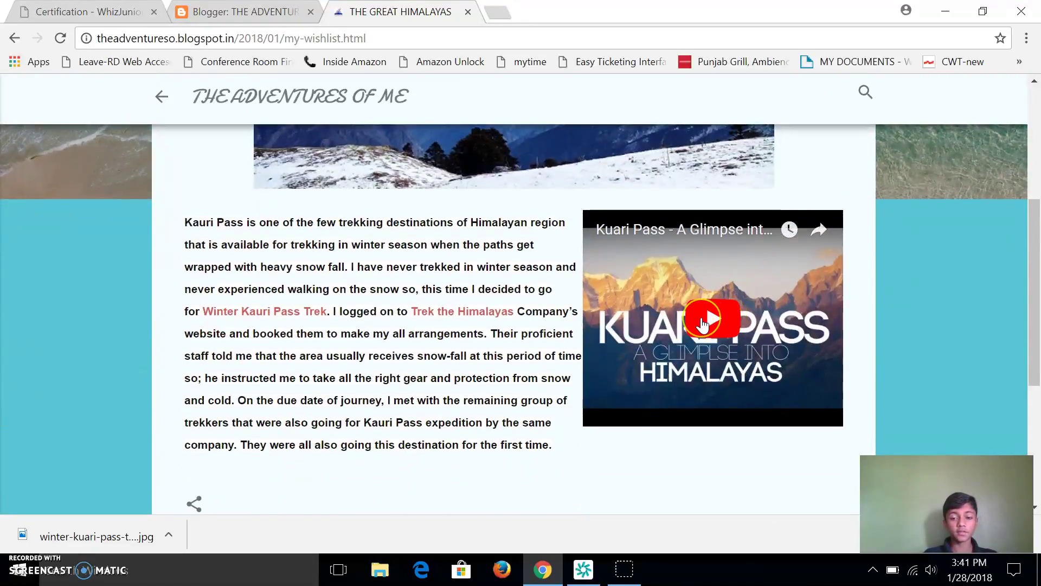
pyautogui.click(703, 323)
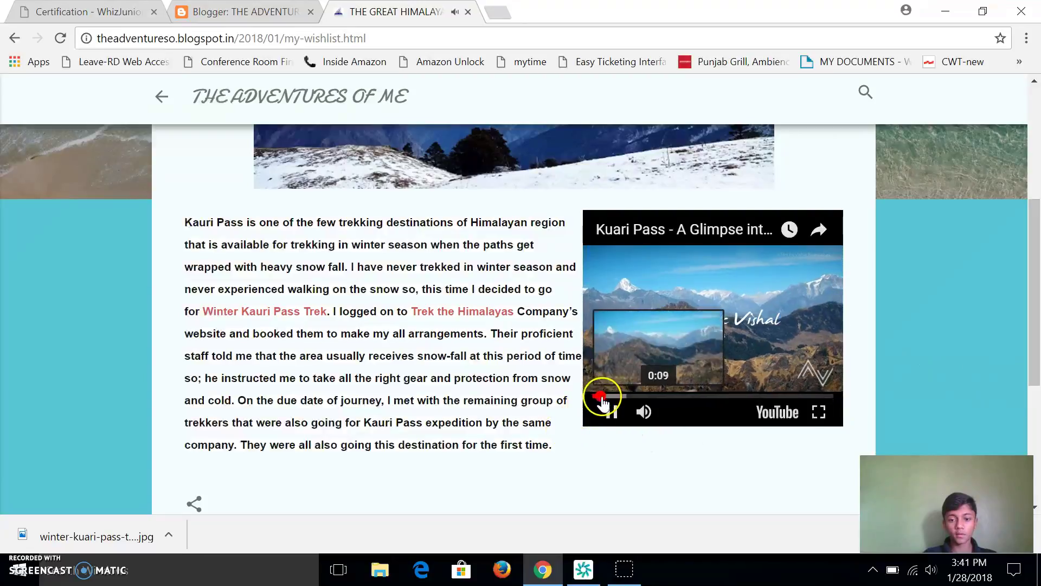
pyautogui.moveTo(643, 396)
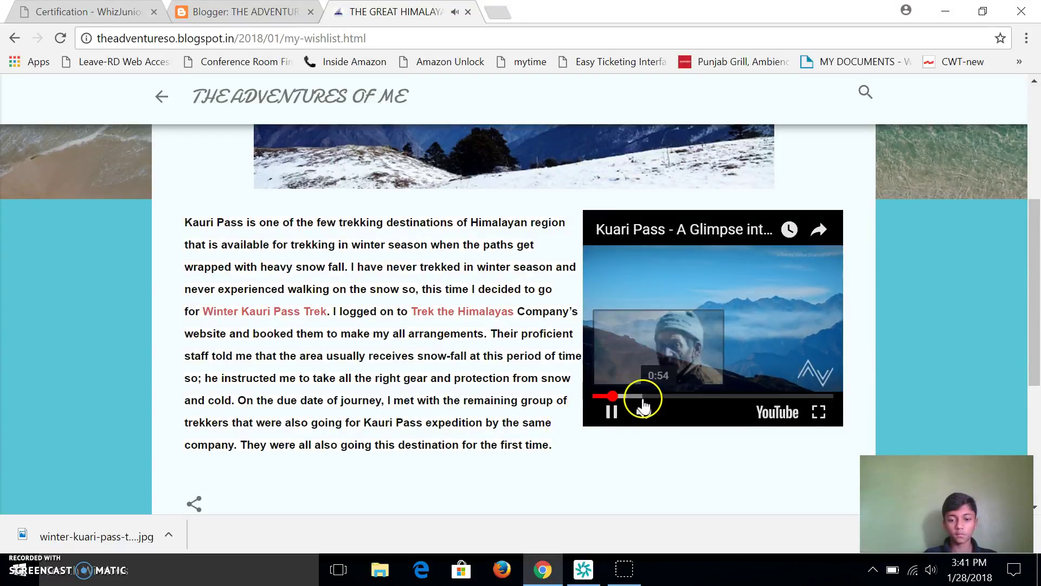
pyautogui.click(643, 398)
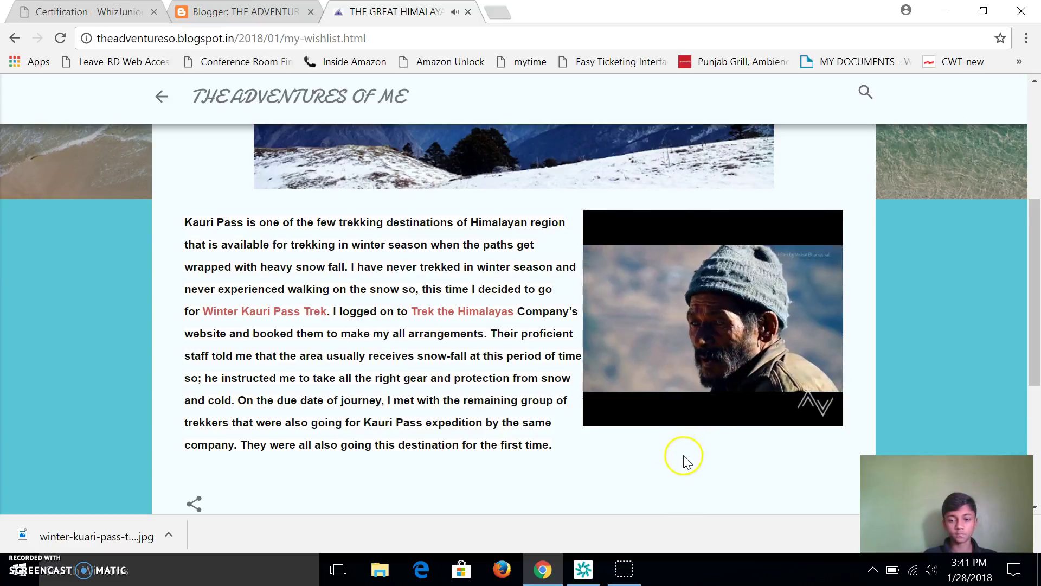
pyautogui.click(661, 399)
pyautogui.moveTo(662, 398); pyautogui.dragTo(772, 399)
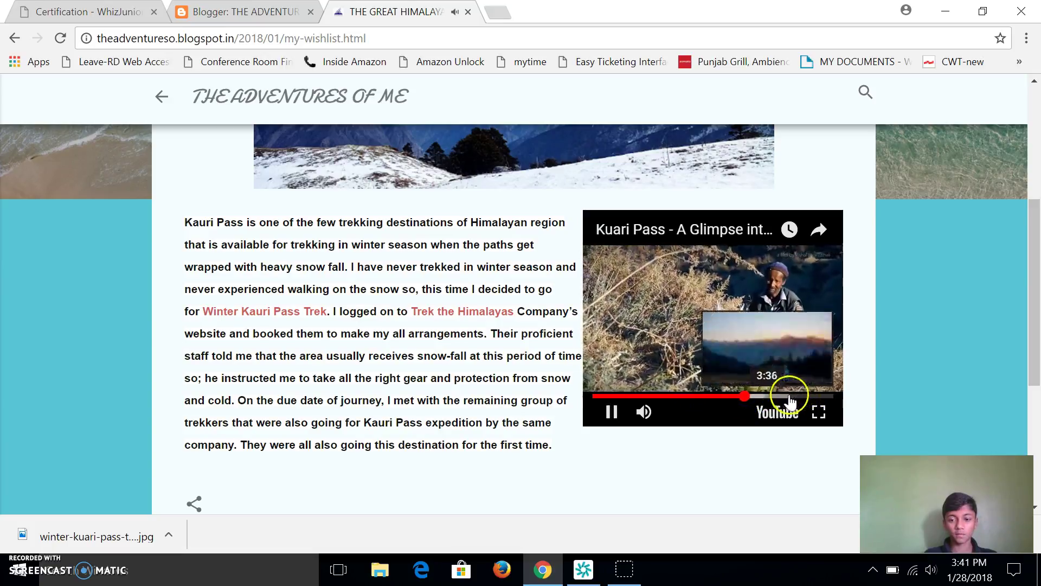
pyautogui.click(788, 398)
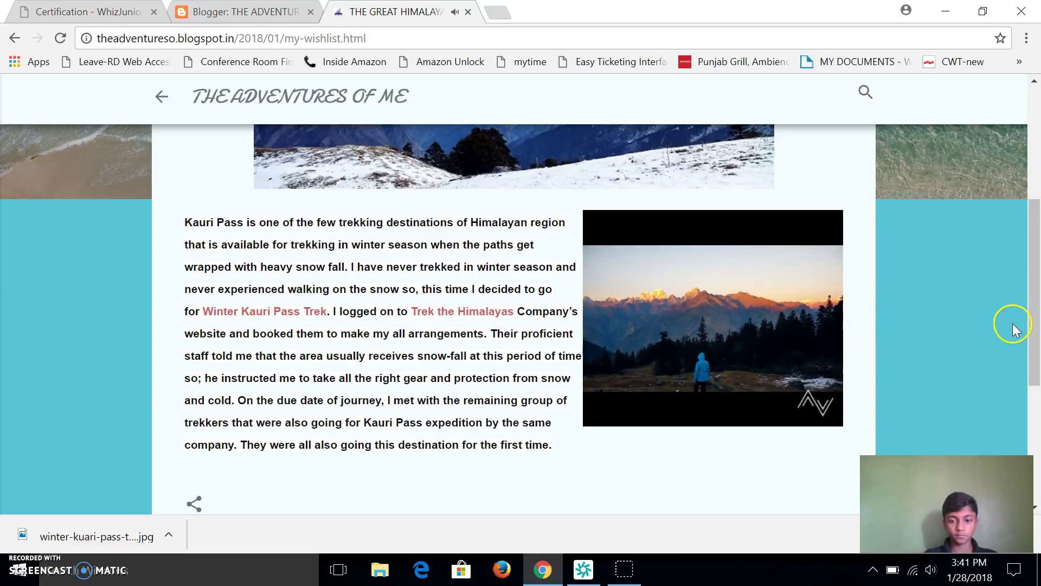
pyautogui.moveTo(713, 317)
pyautogui.click(765, 313)
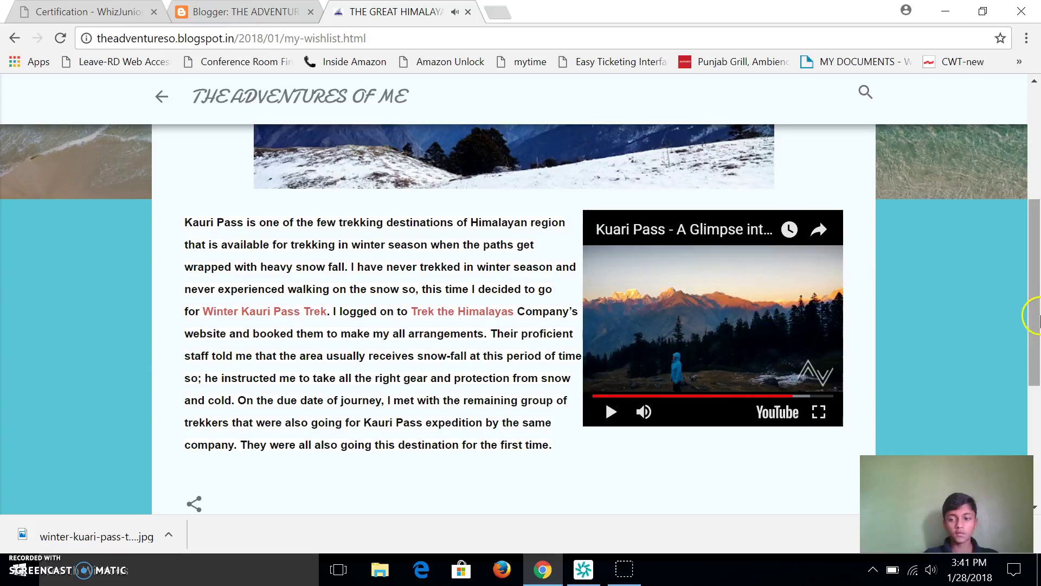
pyautogui.scroll(3, 615, 123)
pyautogui.click(161, 114)
pyautogui.moveTo(1033, 118); pyautogui.dragTo(1027, 385)
pyautogui.scroll(2, 1027, 385)
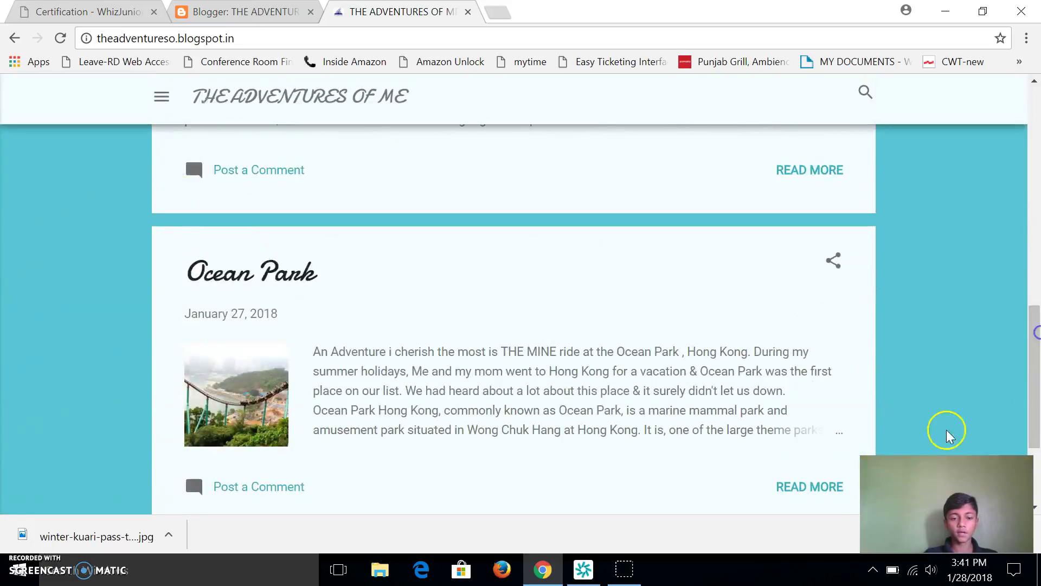
# Read through the Ocean Park post's text, jump back to its top, then return home
pyautogui.click(818, 494)
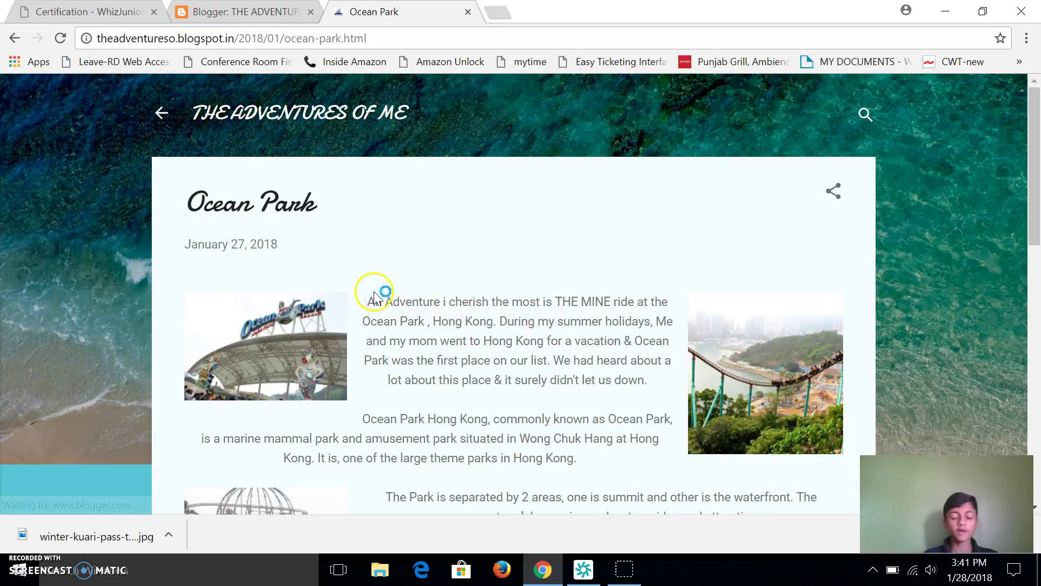
pyautogui.moveTo(368, 299); pyautogui.dragTo(782, 494)
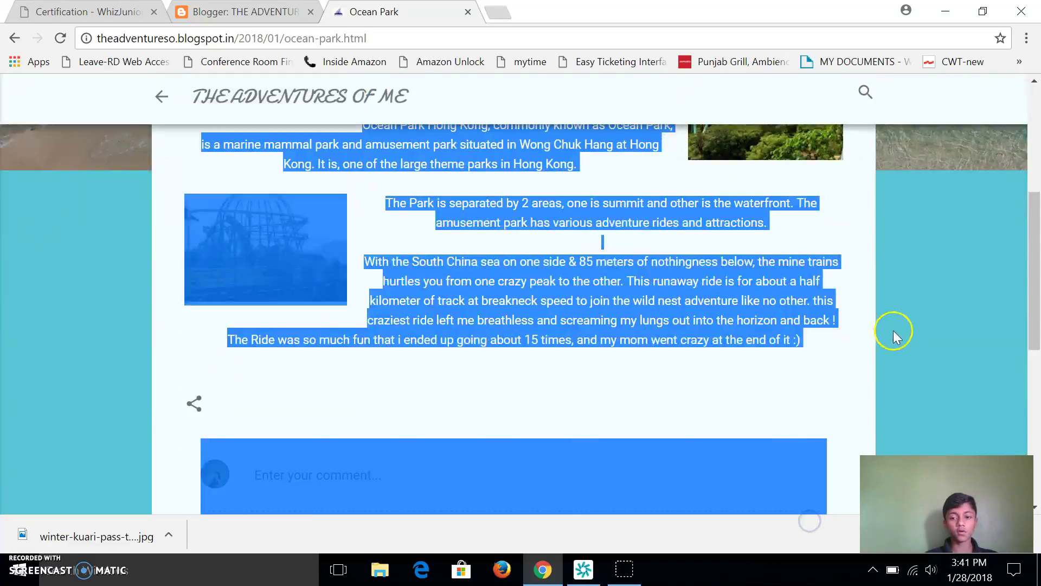
pyautogui.moveTo(815, 497); pyautogui.dragTo(1035, 292)
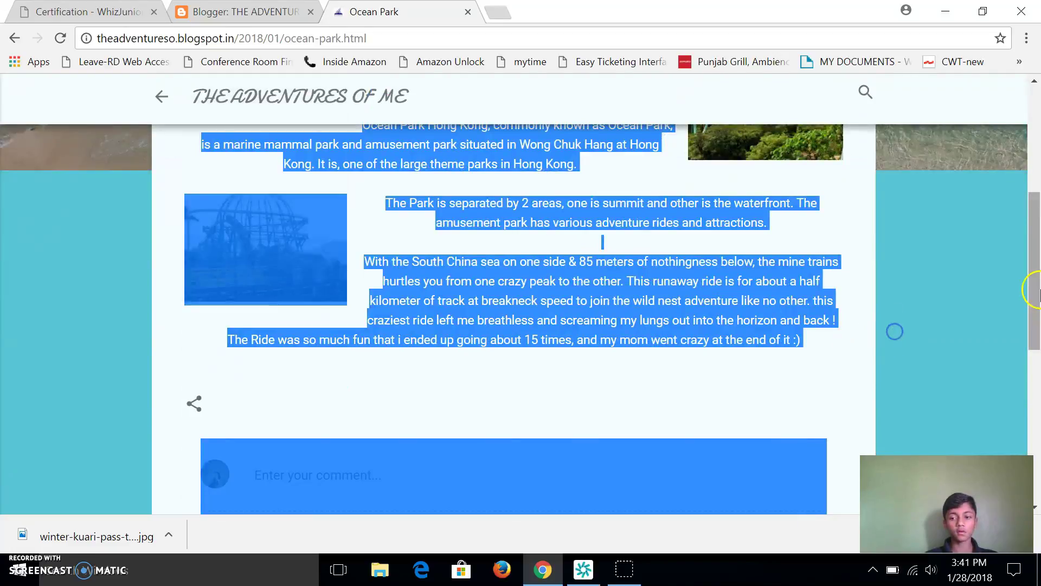
pyautogui.click(871, 238)
pyautogui.moveTo(1035, 280); pyautogui.dragTo(1038, 230)
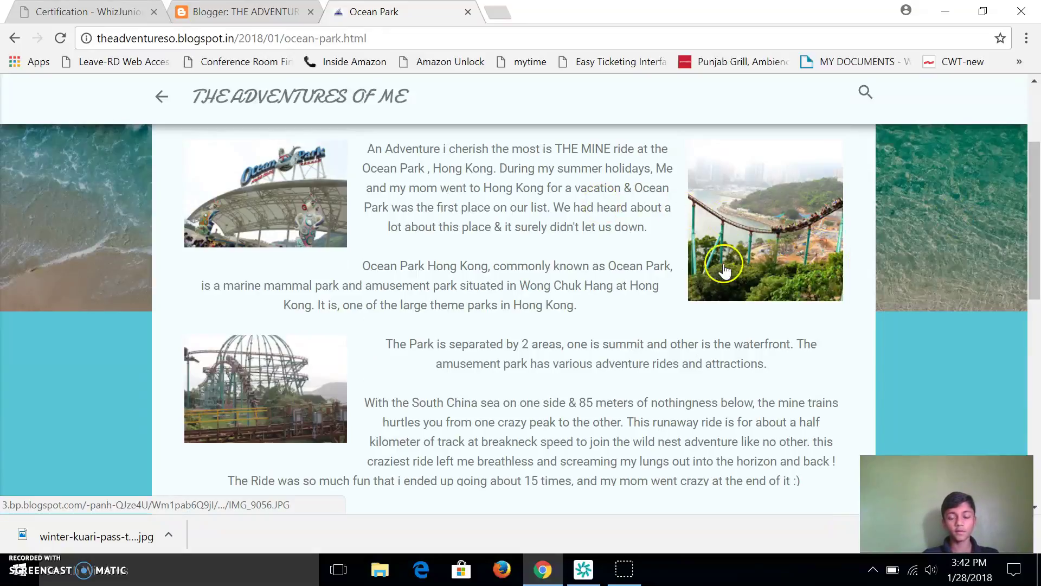
pyautogui.moveTo(1039, 235)
pyautogui.mouseDown()
pyautogui.moveTo(1039, 209)
pyautogui.moveTo(1009, 331)
pyautogui.mouseUp()
pyautogui.press('Home')
pyautogui.click(177, 118)
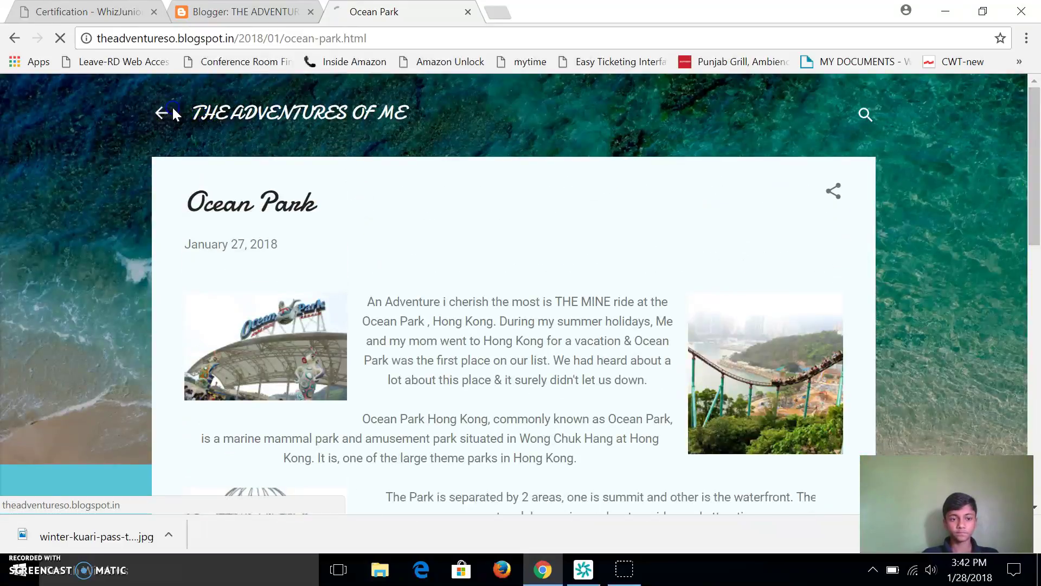
# Open the blog's Wishlist page
pyautogui.click(559, 286)
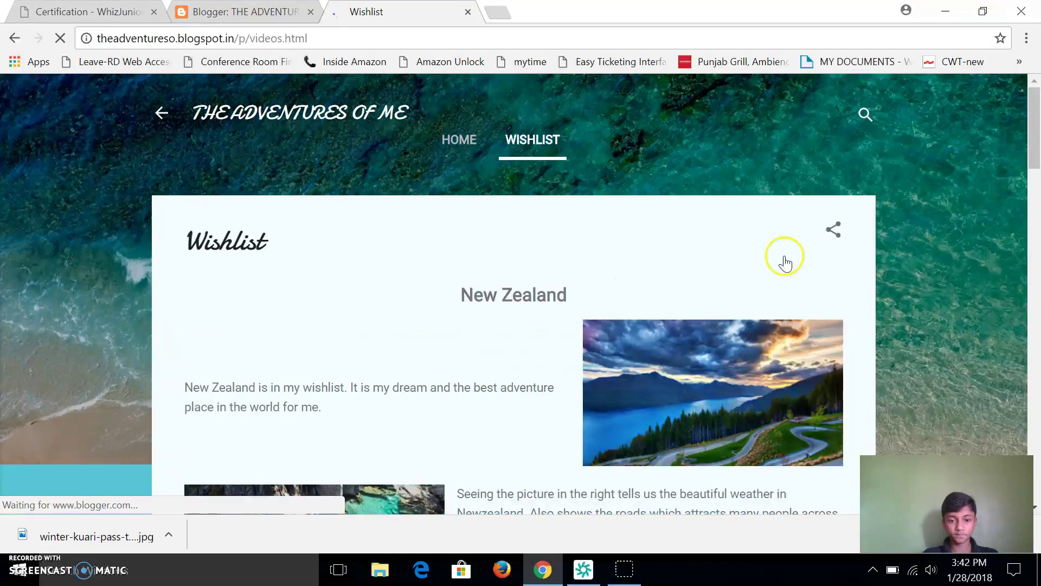
pyautogui.scroll(-2, 1037, 141)
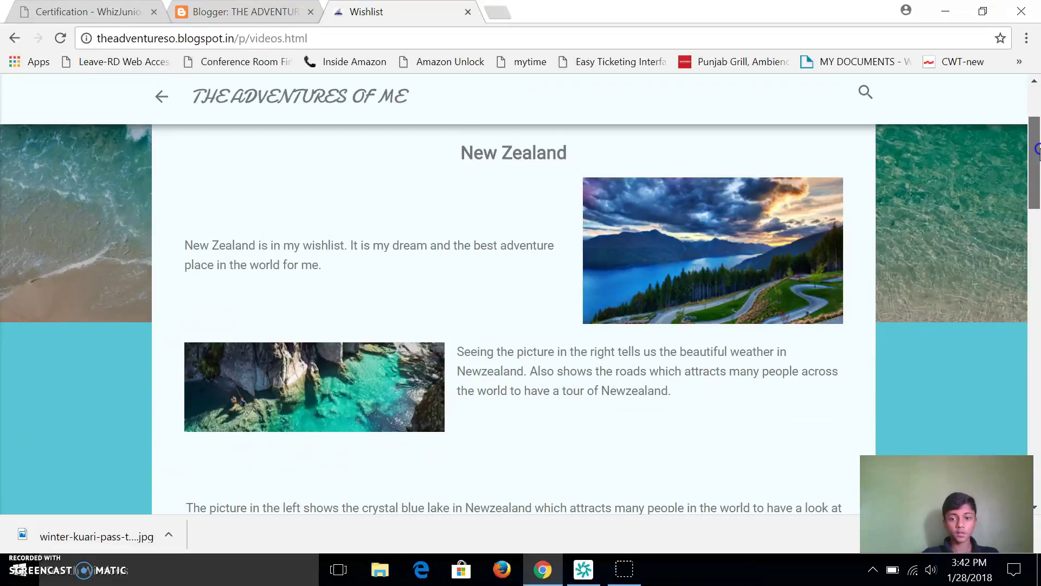
pyautogui.moveTo(1037, 150); pyautogui.dragTo(1012, 212)
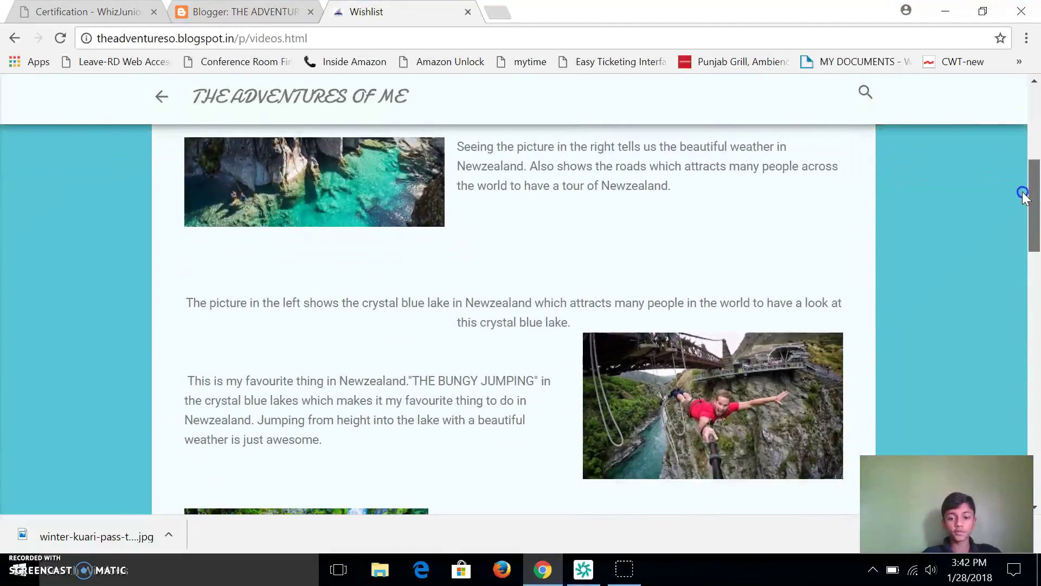
pyautogui.scroll(-1, 1011, 213)
pyautogui.scroll(-1, 997, 234)
pyautogui.scroll(-2, 974, 276)
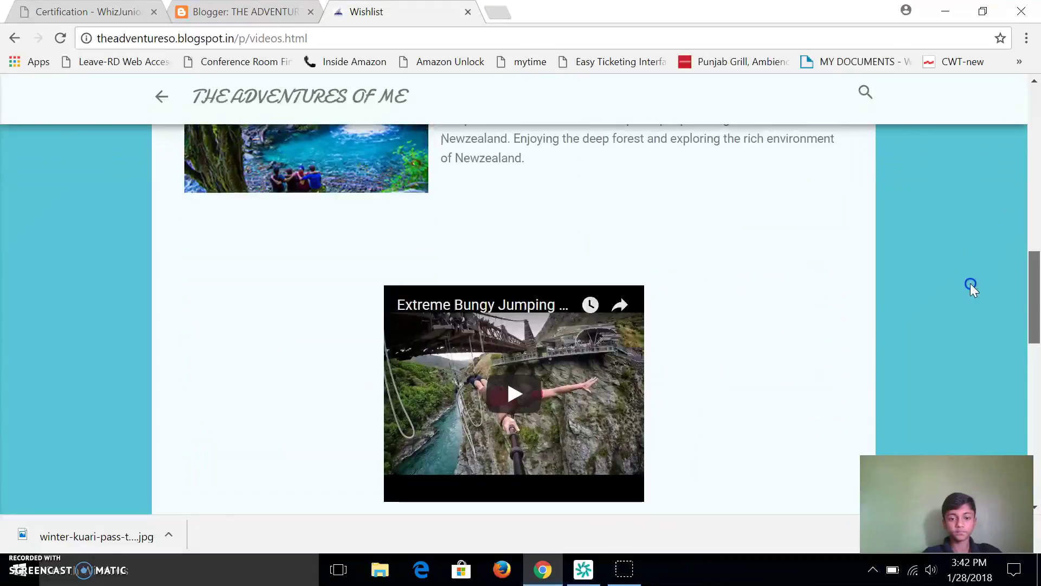
pyautogui.click(509, 397)
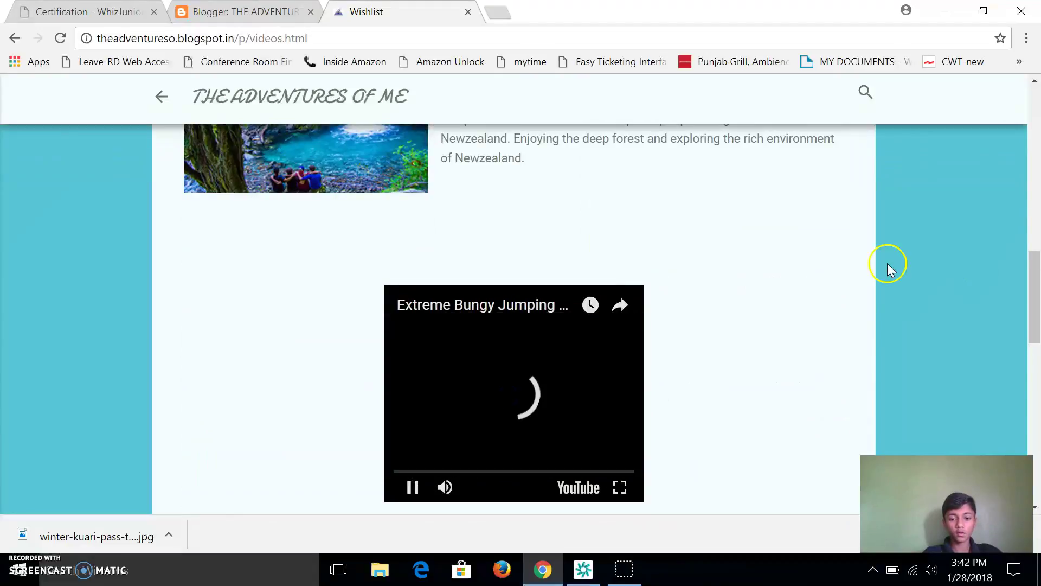
pyautogui.moveTo(1033, 248); pyautogui.dragTo(1033, 294)
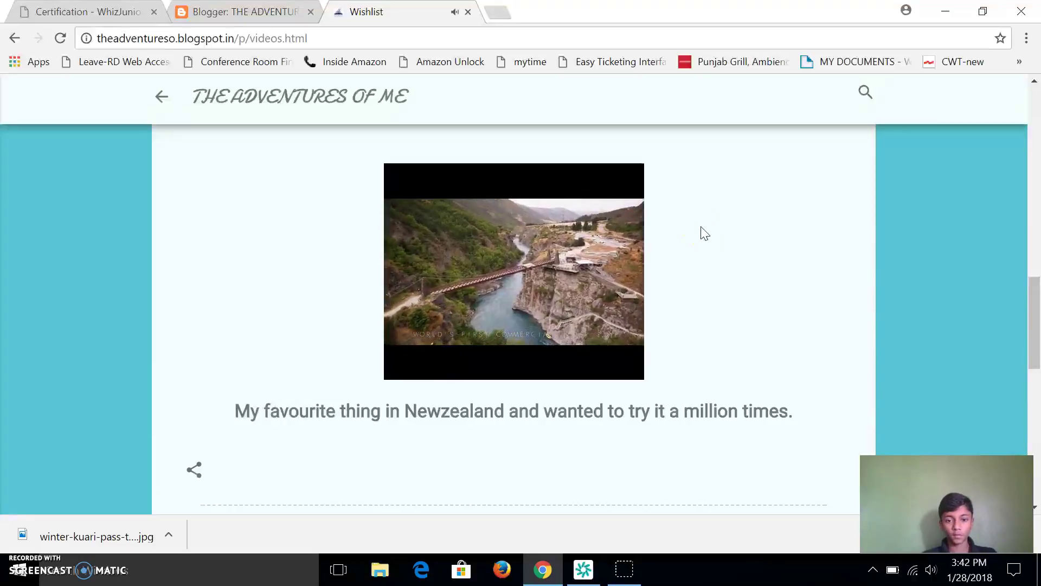
pyautogui.click(618, 348)
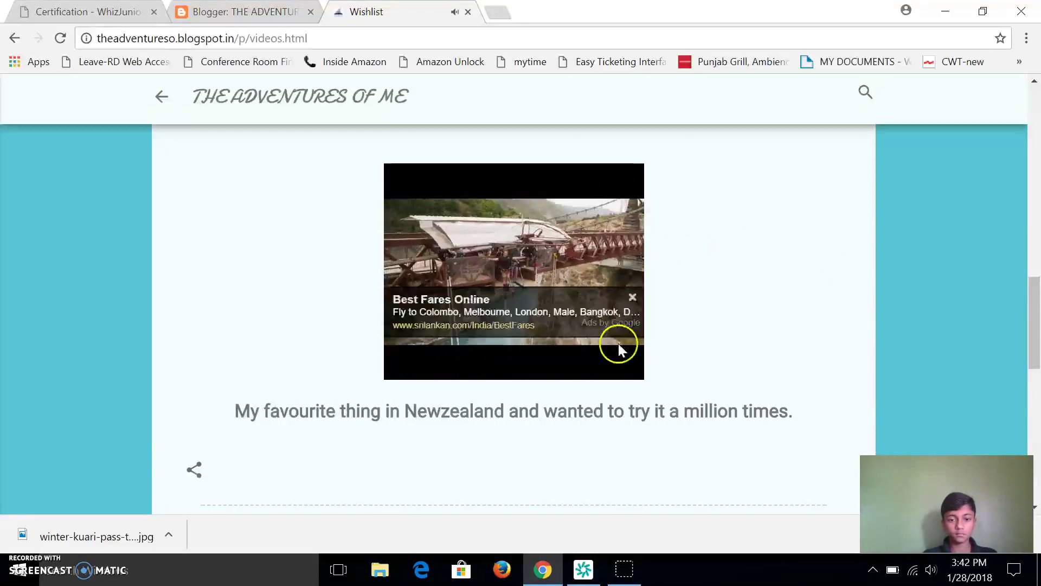
pyautogui.click(633, 296)
pyautogui.click(447, 349)
pyautogui.moveTo(443, 353); pyautogui.dragTo(512, 358)
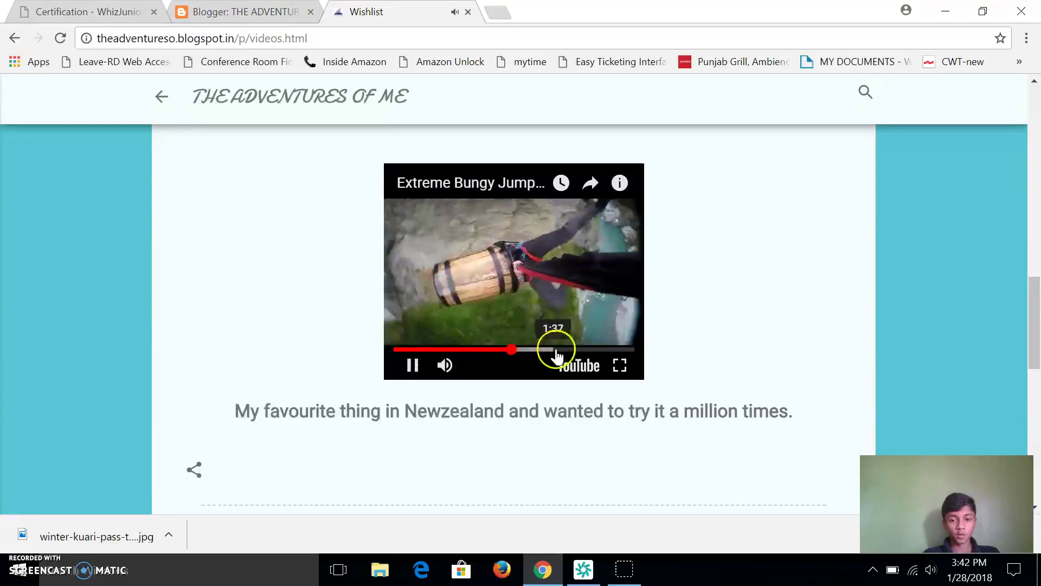
pyautogui.click(589, 351)
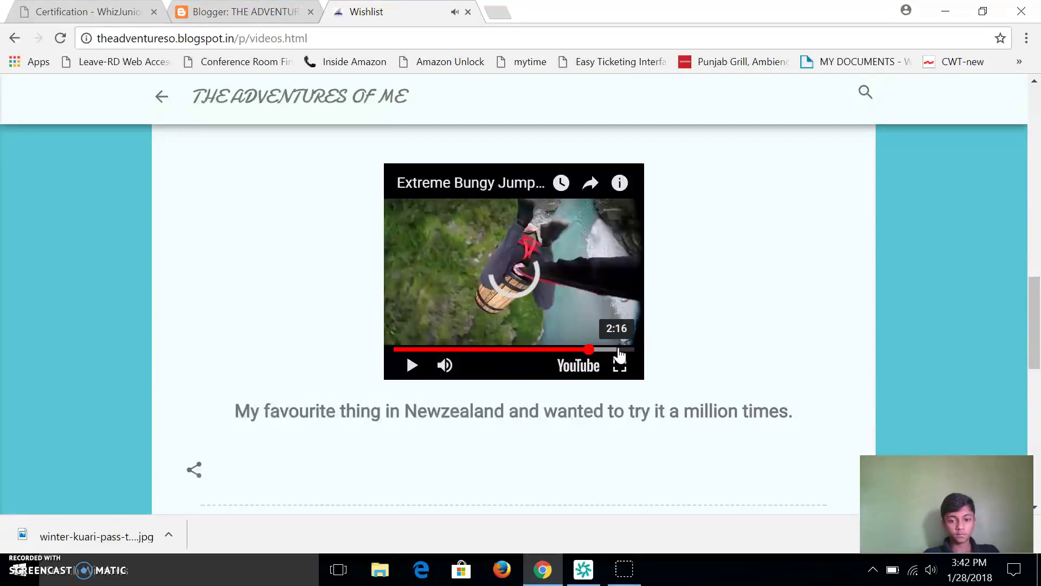
pyautogui.click(444, 346)
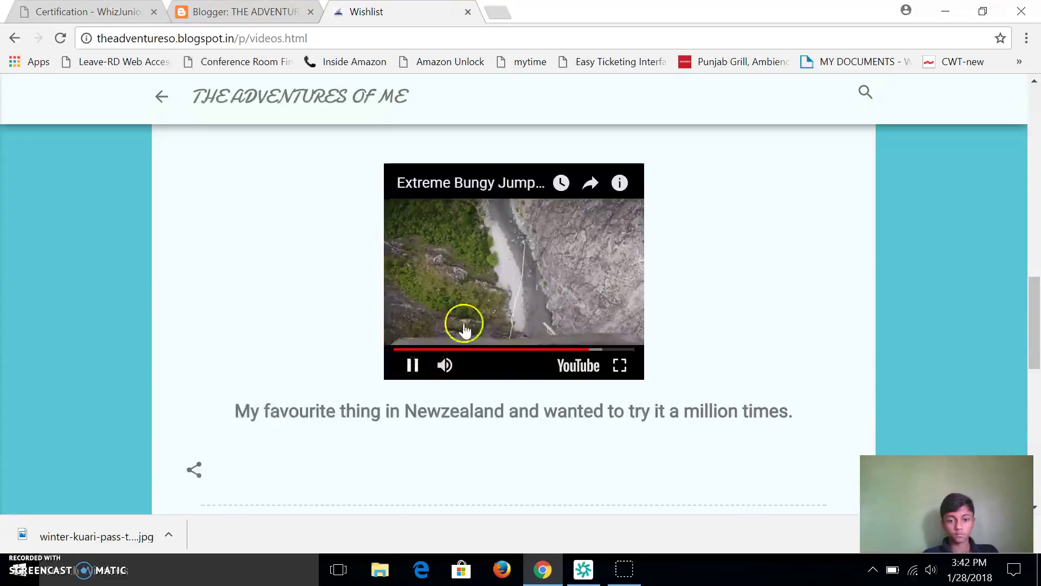
pyautogui.click(595, 285)
pyautogui.moveTo(1034, 337); pyautogui.dragTo(1038, 127)
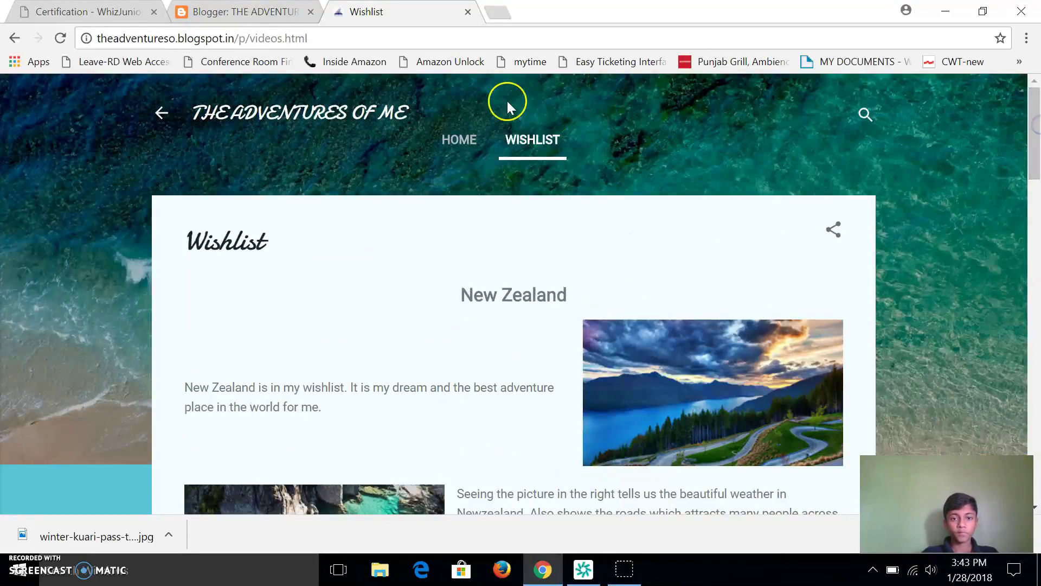
pyautogui.click(90, 12)
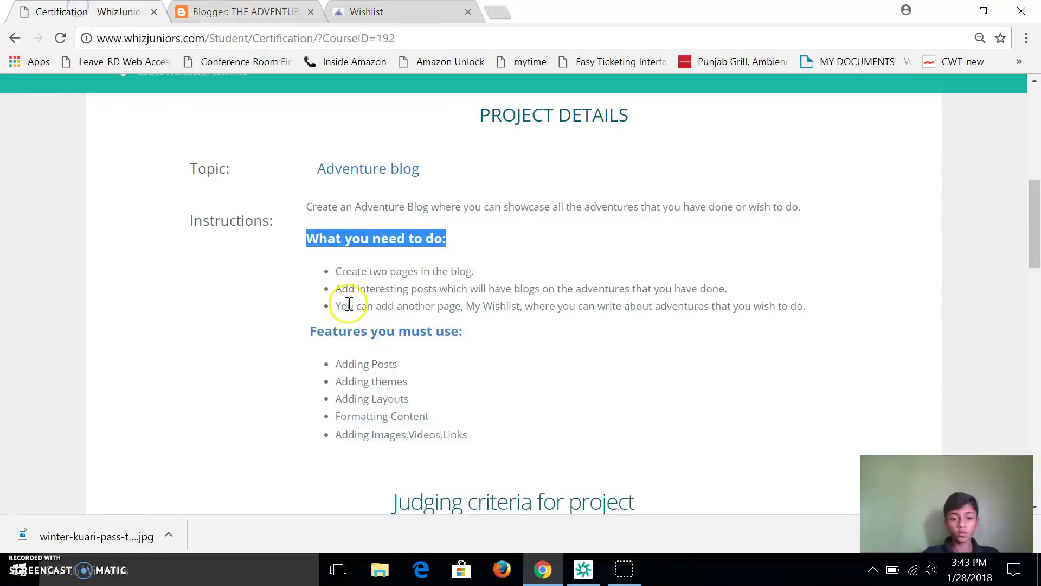
pyautogui.moveTo(336, 273); pyautogui.dragTo(367, 272)
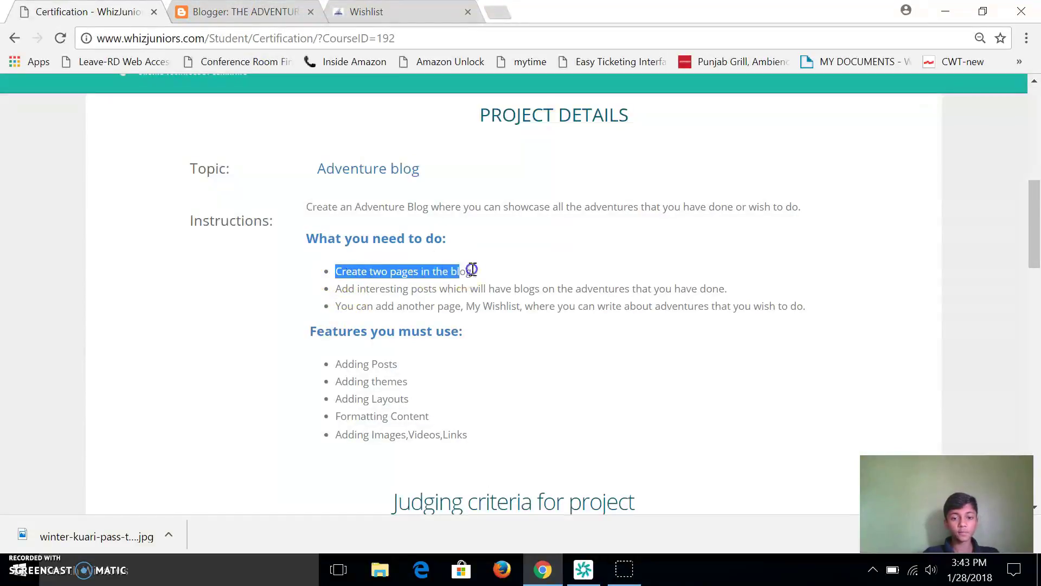
pyautogui.click(277, 13)
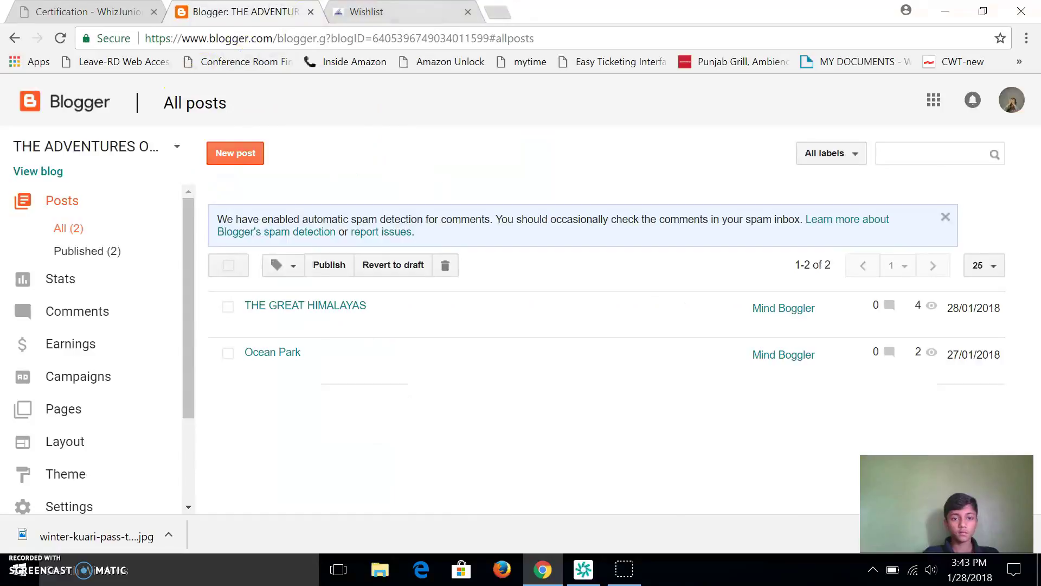
pyautogui.click(367, 11)
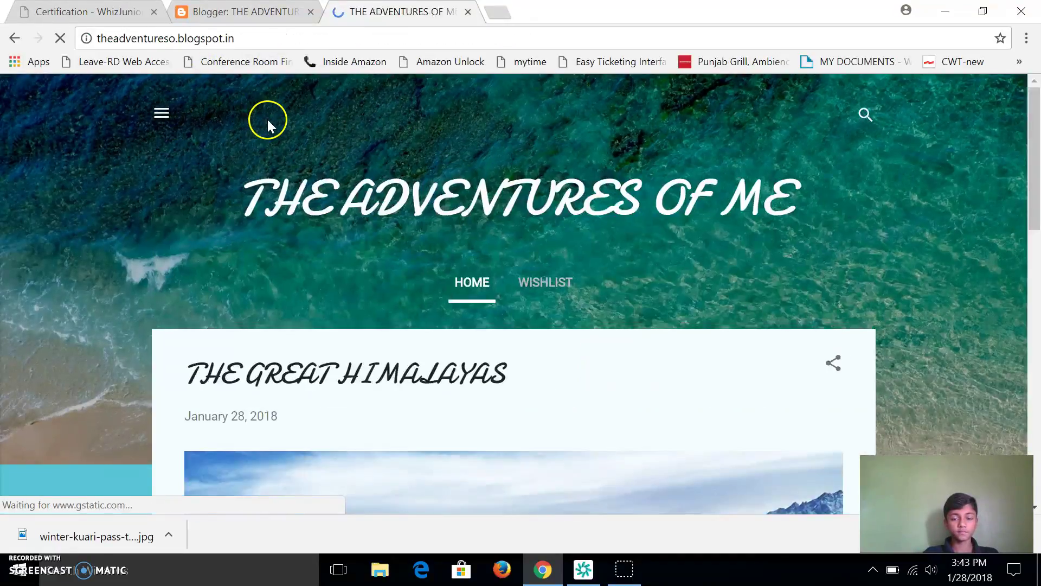
# Highlight the second project requirement, about adding posts, on the WhizJuniors page
pyautogui.hotkey('ctrl', 'shift', 'Tab')
pyautogui.hotkey('ctrl', 'shift', 'Tab')
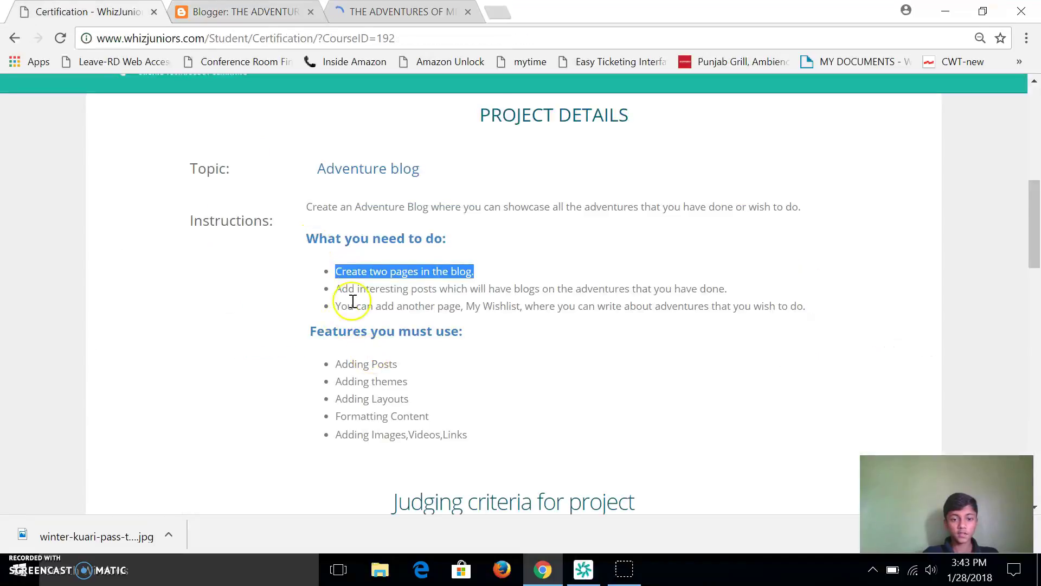
pyautogui.moveTo(340, 288); pyautogui.dragTo(497, 292)
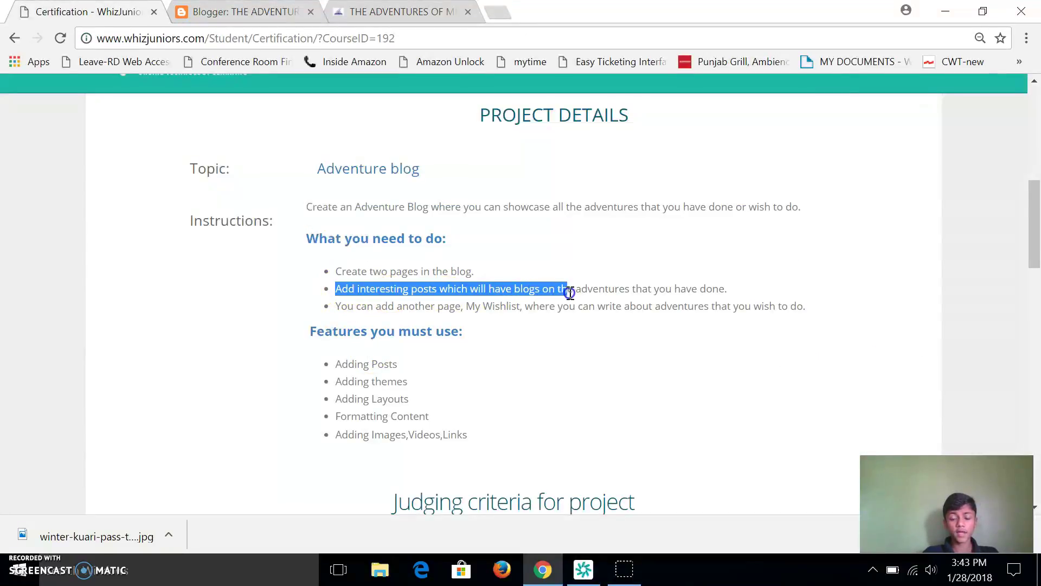
pyautogui.moveTo(574, 291); pyautogui.dragTo(739, 288)
pyautogui.click(741, 289)
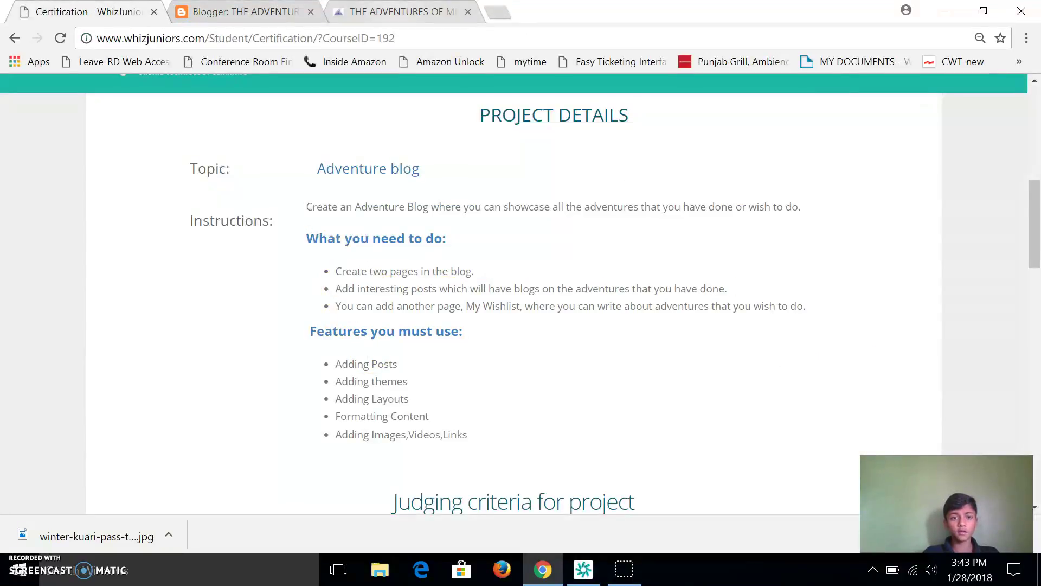
# Glance at the blog home page, then highlight the third requirement about a wishlist page
pyautogui.hotkey('ctrl', 'shift', 'Tab')
pyautogui.moveTo(1026, 201); pyautogui.dragTo(1007, 421)
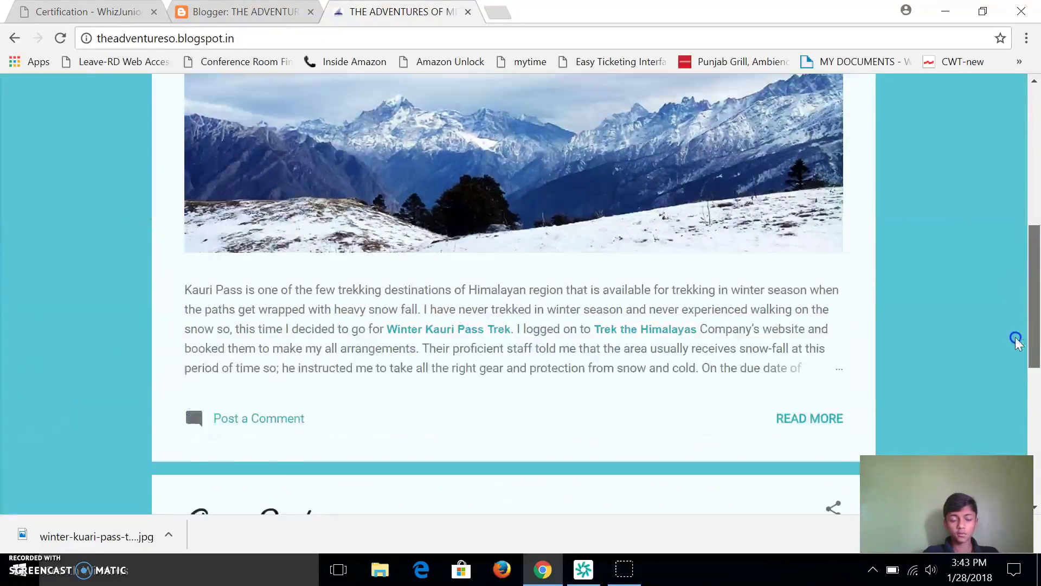
pyautogui.scroll(10, 1008, 421)
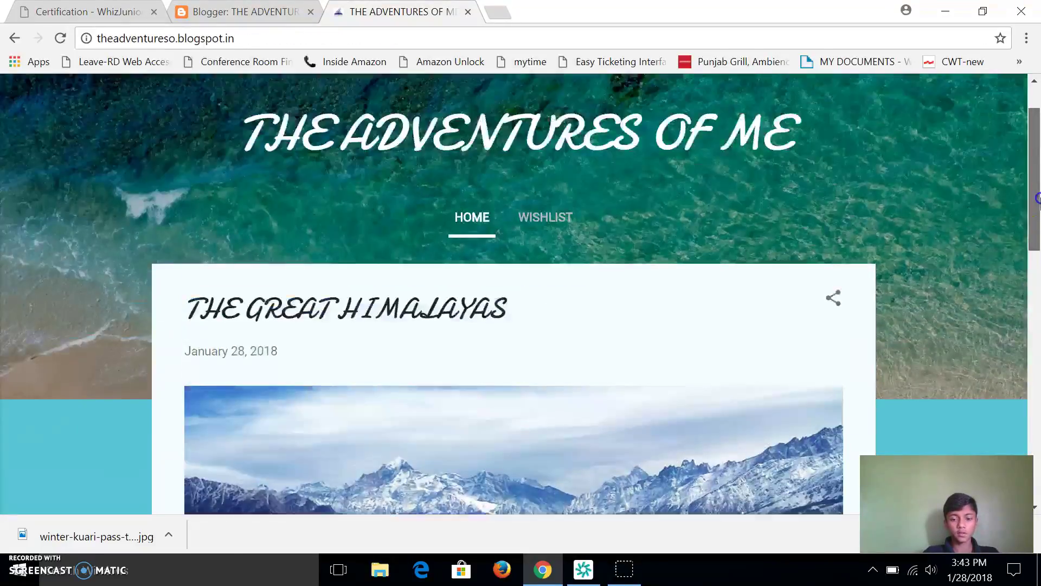
pyautogui.hotkey('ctrl', 'Tab')
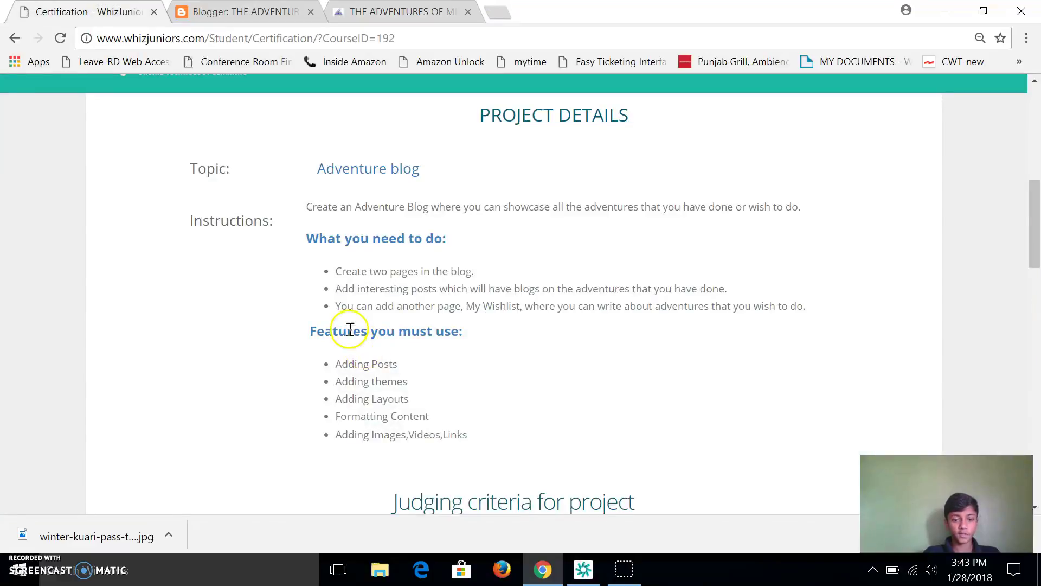
pyautogui.moveTo(358, 307); pyautogui.dragTo(466, 311)
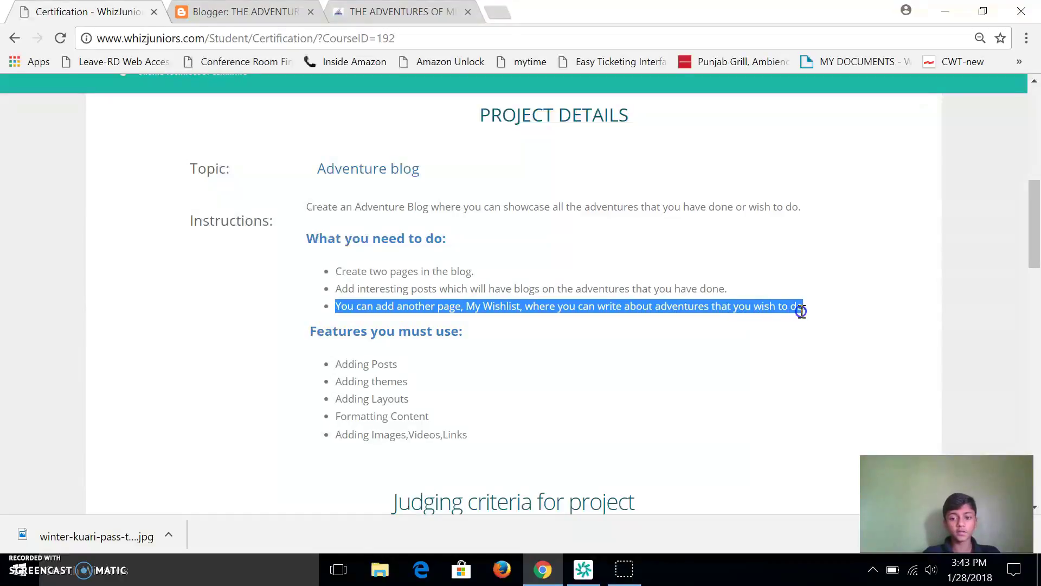
pyautogui.click(816, 337)
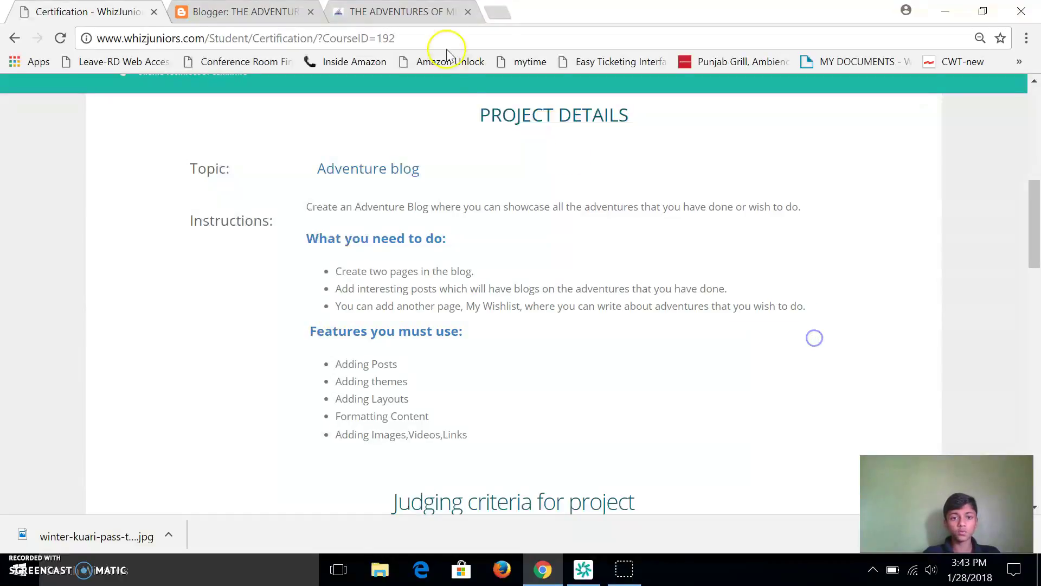
pyautogui.click(427, 13)
pyautogui.click(554, 235)
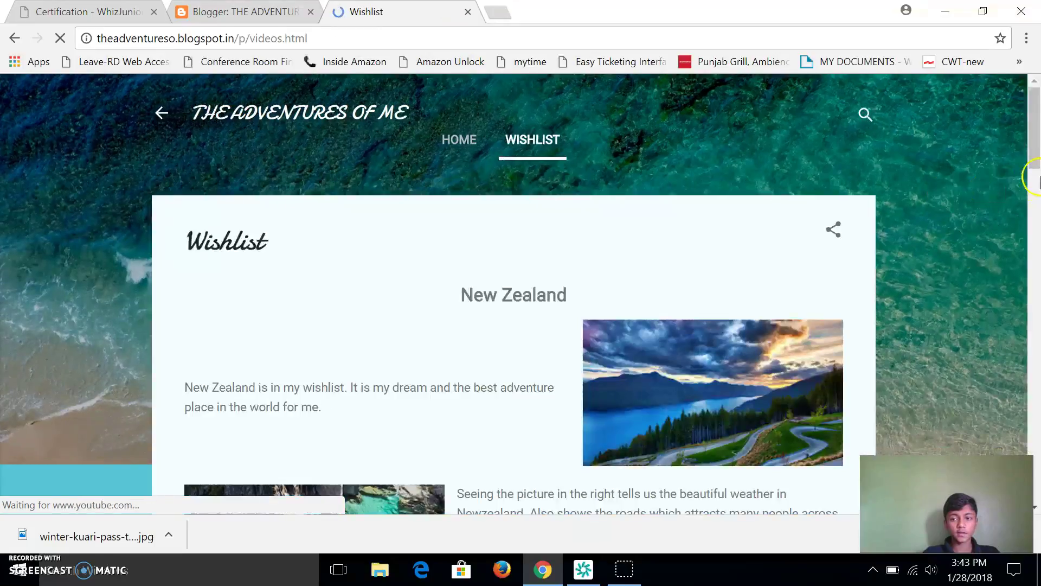
pyautogui.moveTo(1035, 115)
pyautogui.mouseDown()
pyautogui.moveTo(1037, 144)
pyautogui.moveTo(934, 91)
pyautogui.mouseUp()
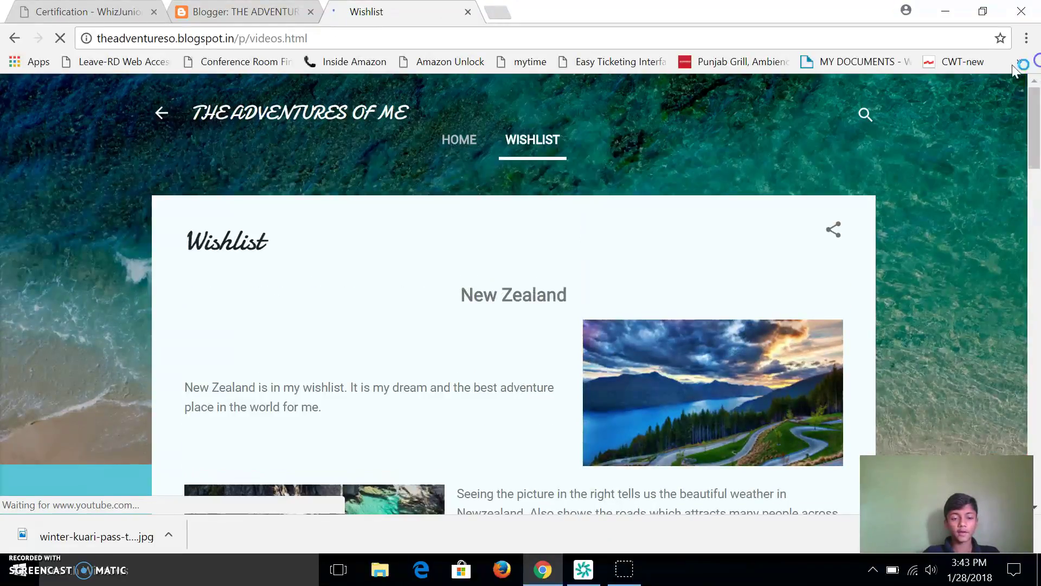
pyautogui.click(96, 17)
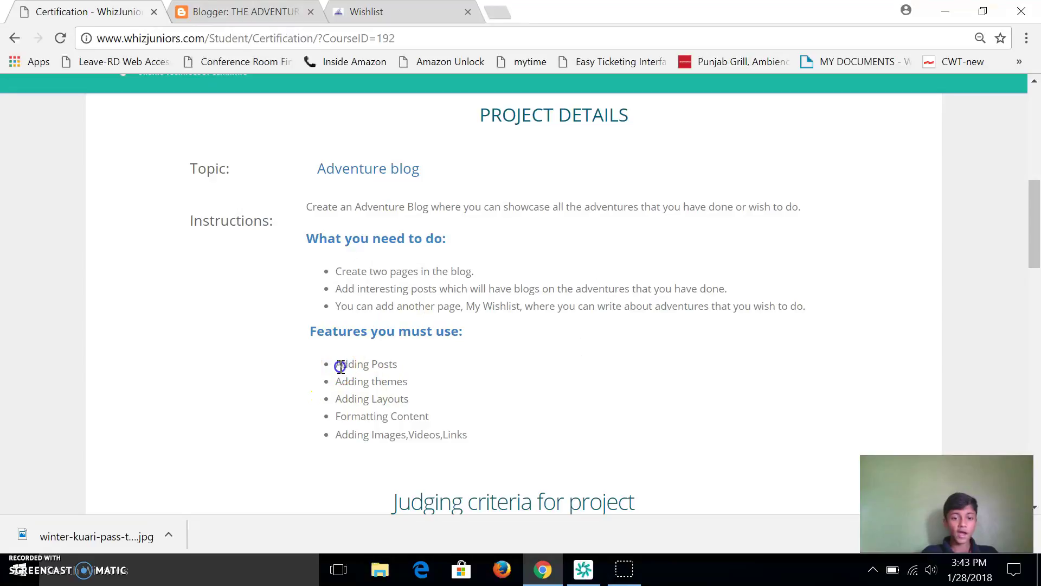
pyautogui.moveTo(343, 366); pyautogui.dragTo(414, 382)
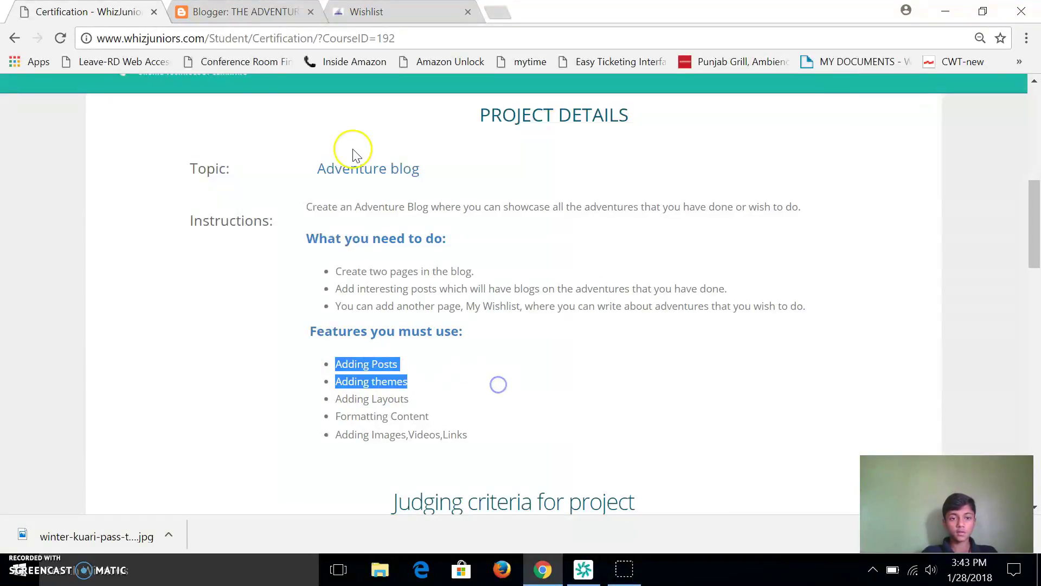
# Review The Great Himalayas in the post editor, then go back to All posts
pyautogui.click(257, 13)
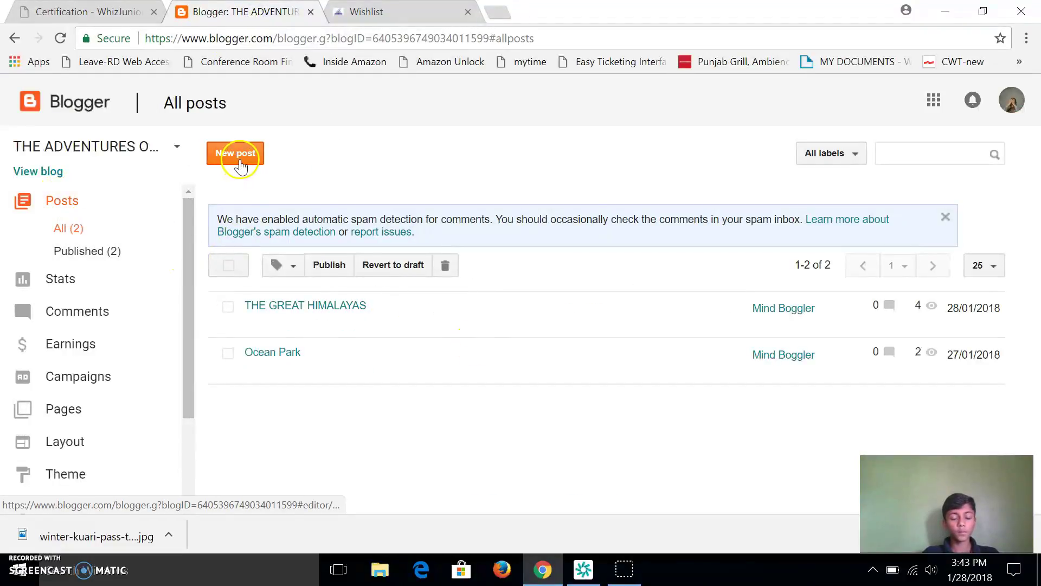
pyautogui.moveTo(298, 358)
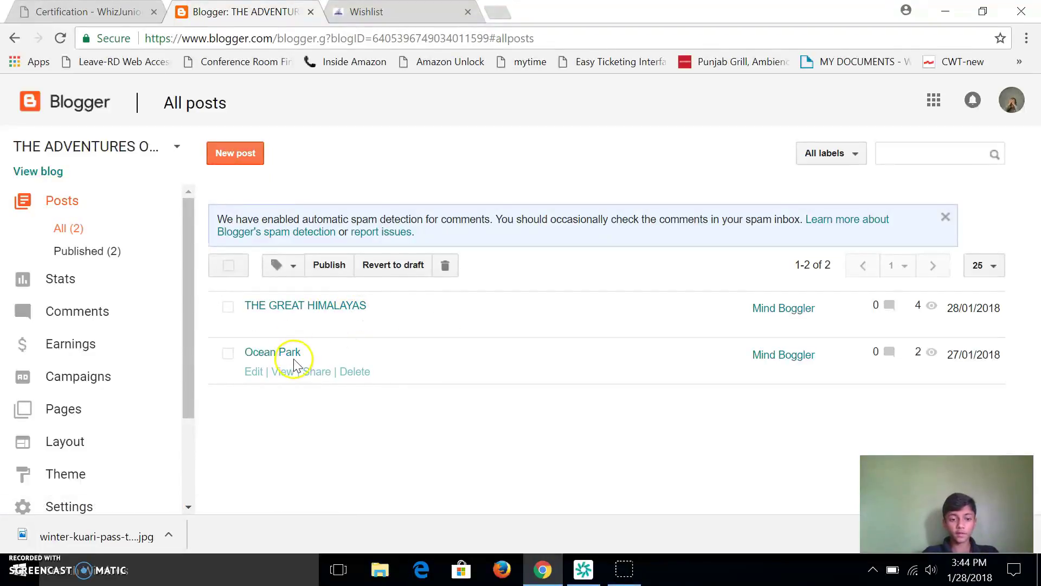
pyautogui.click(312, 305)
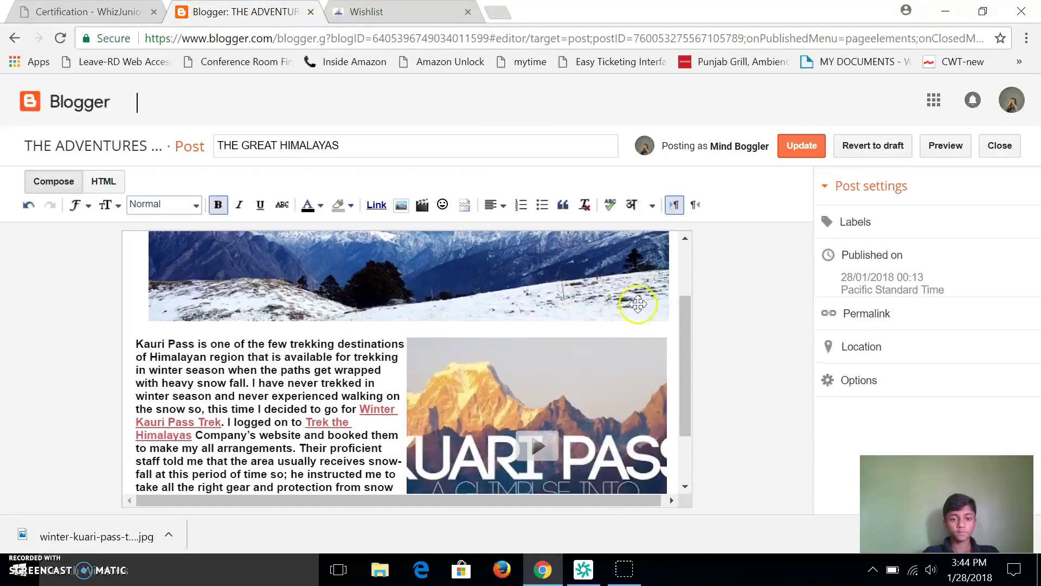
pyautogui.moveTo(687, 325); pyautogui.dragTo(687, 241)
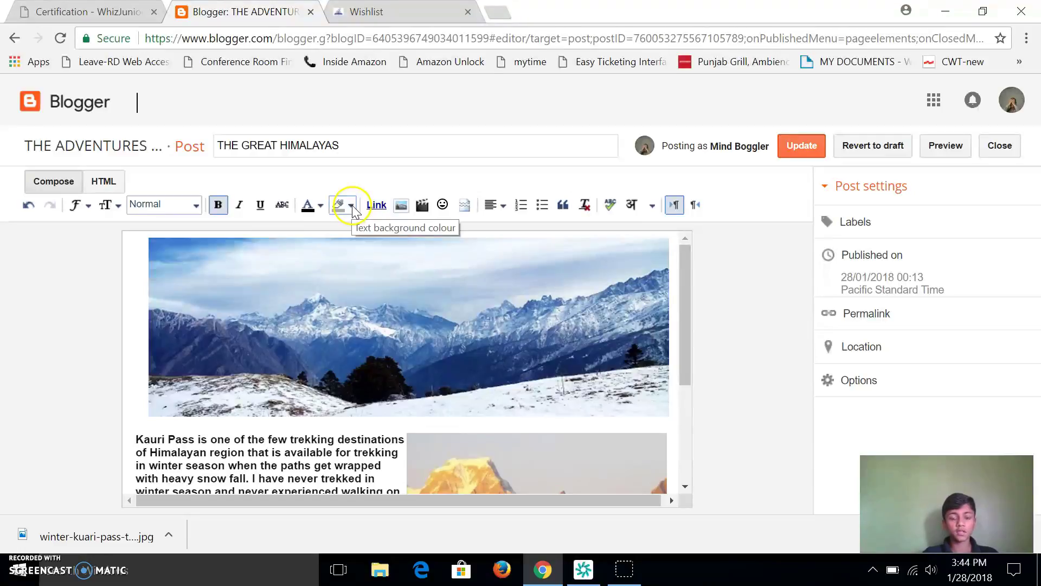
pyautogui.click(400, 205)
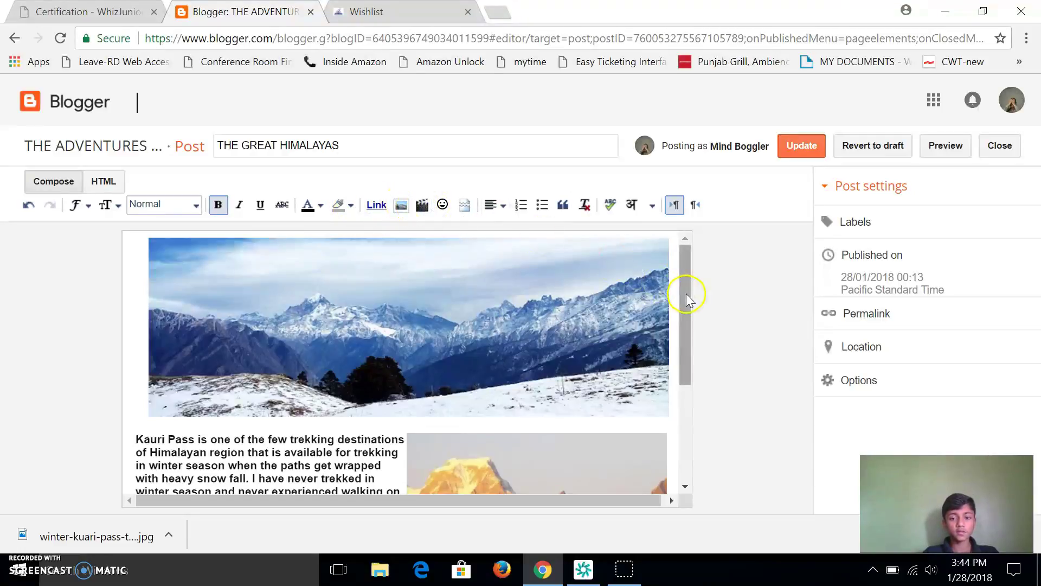
pyautogui.moveTo(686, 294); pyautogui.dragTo(683, 287)
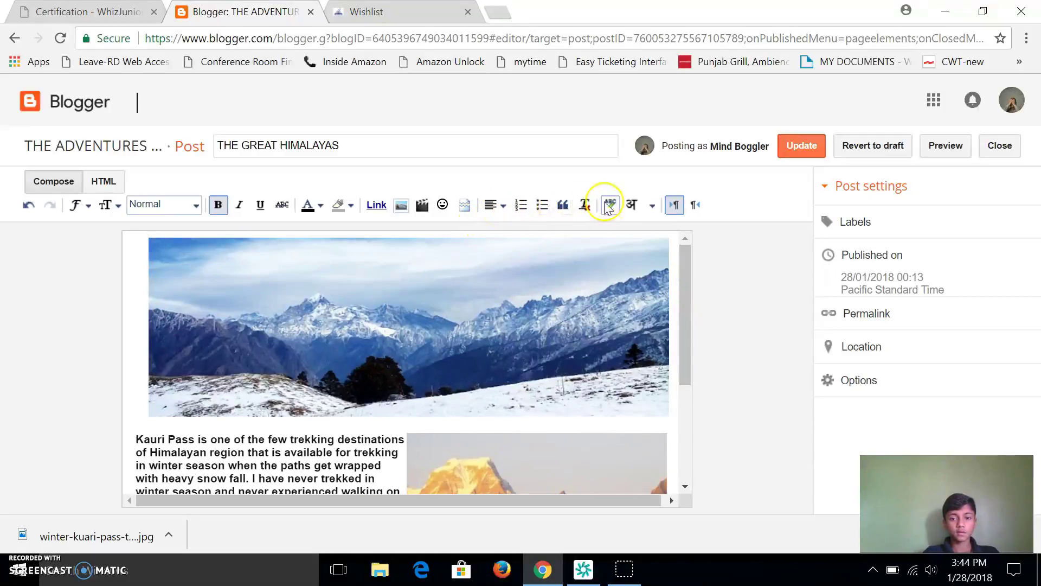
pyautogui.click(15, 40)
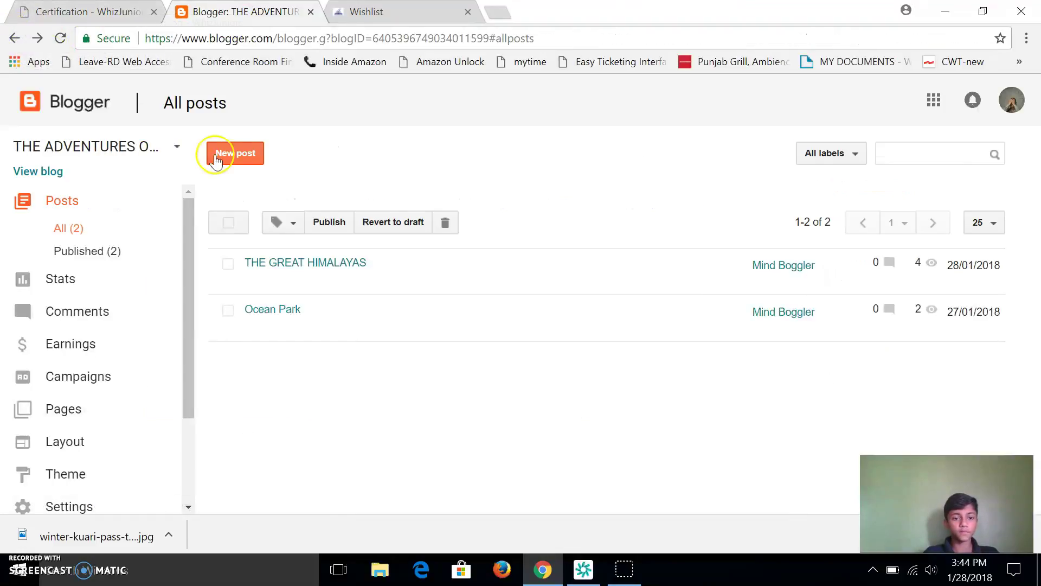
# Create a new post titled 'sample' with body text 'sample post', and select that text
pyautogui.click(250, 154)
pyautogui.click(351, 271)
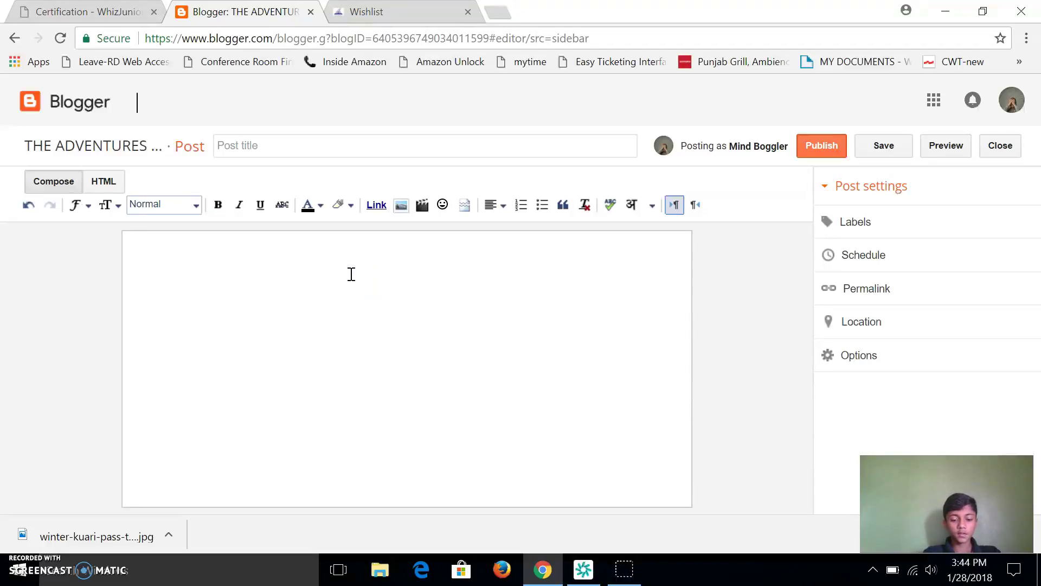
pyautogui.write('sample post')
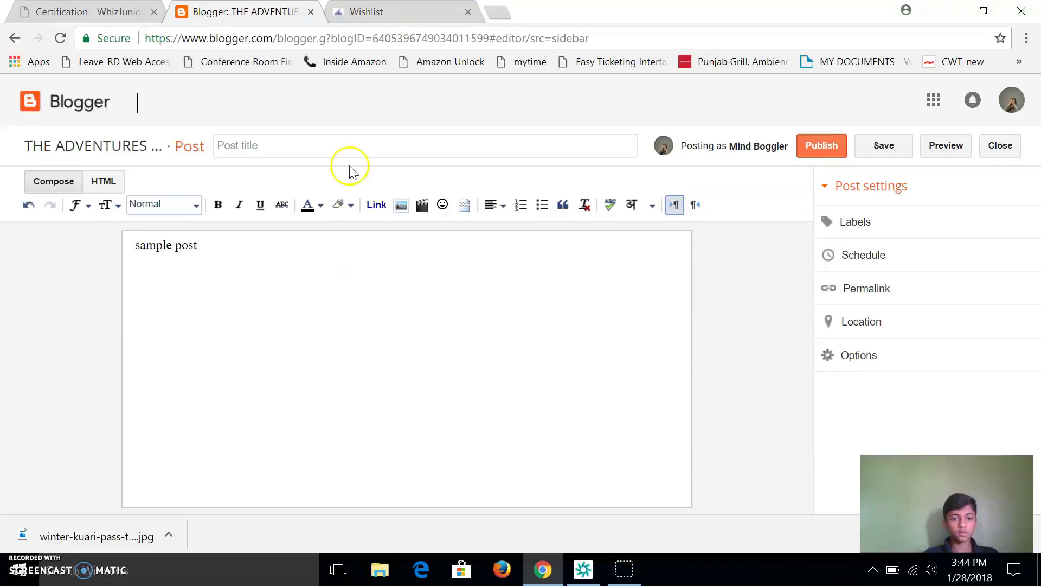
pyautogui.click(335, 153)
pyautogui.write('ple')
pyautogui.moveTo(212, 239); pyautogui.dragTo(152, 253)
pyautogui.click(187, 204)
# Make 'sample post' a heading in Times font at the Largest size
pyautogui.click(179, 230)
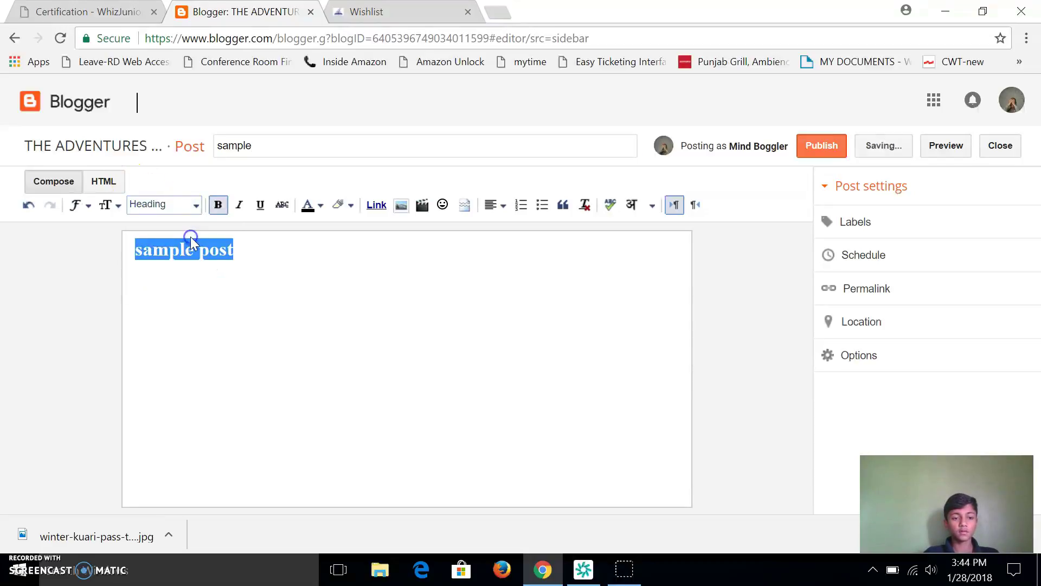
pyautogui.click(108, 204)
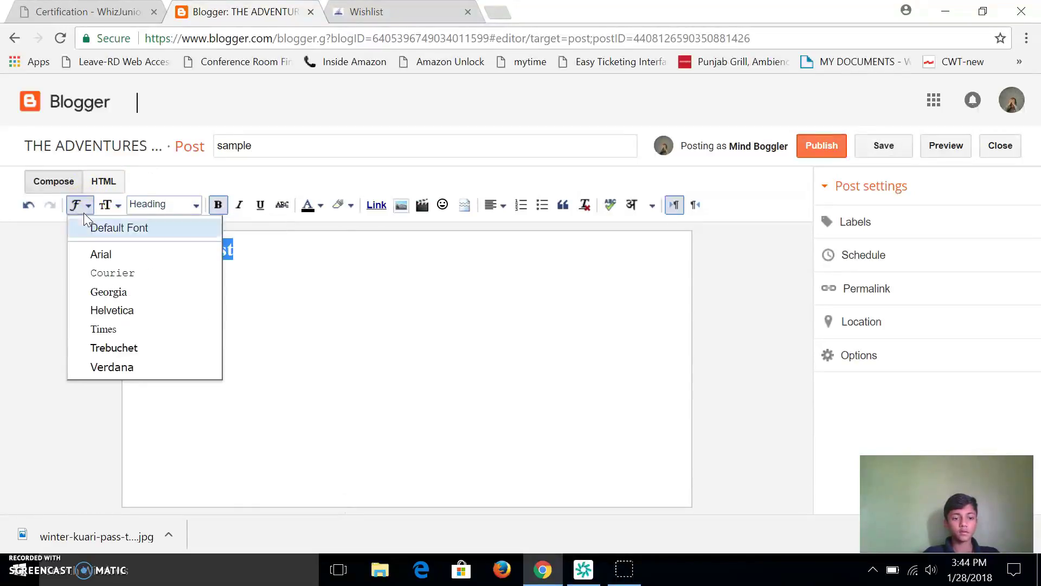
pyautogui.click(116, 331)
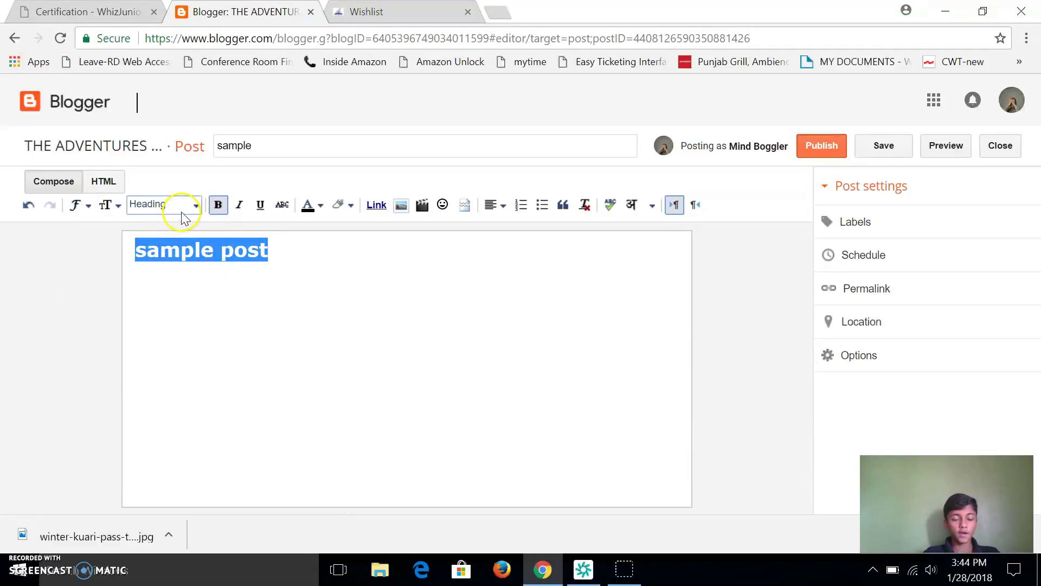
pyautogui.click(114, 205)
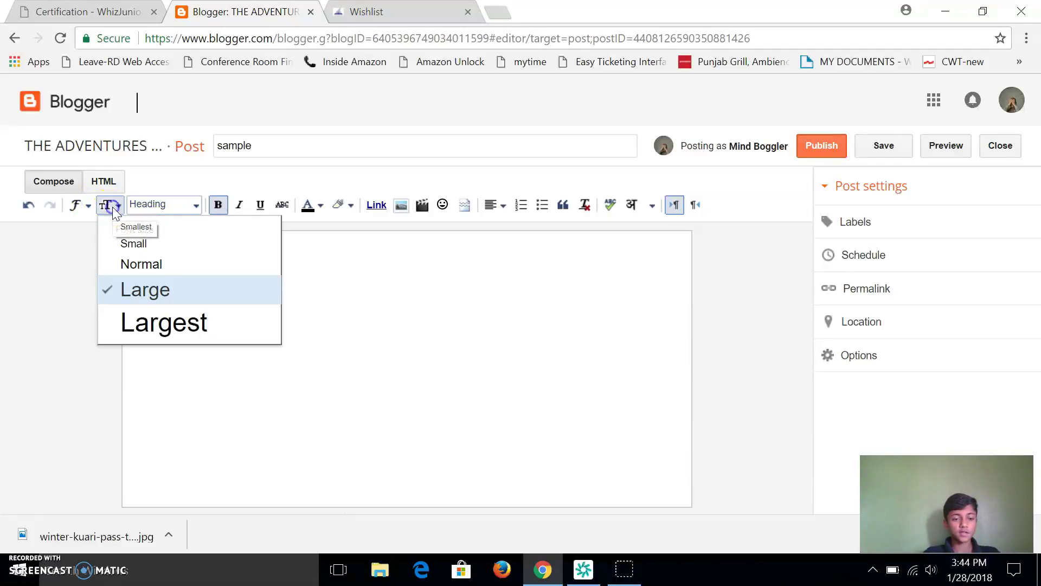
pyautogui.click(168, 314)
pyautogui.write('sample post')
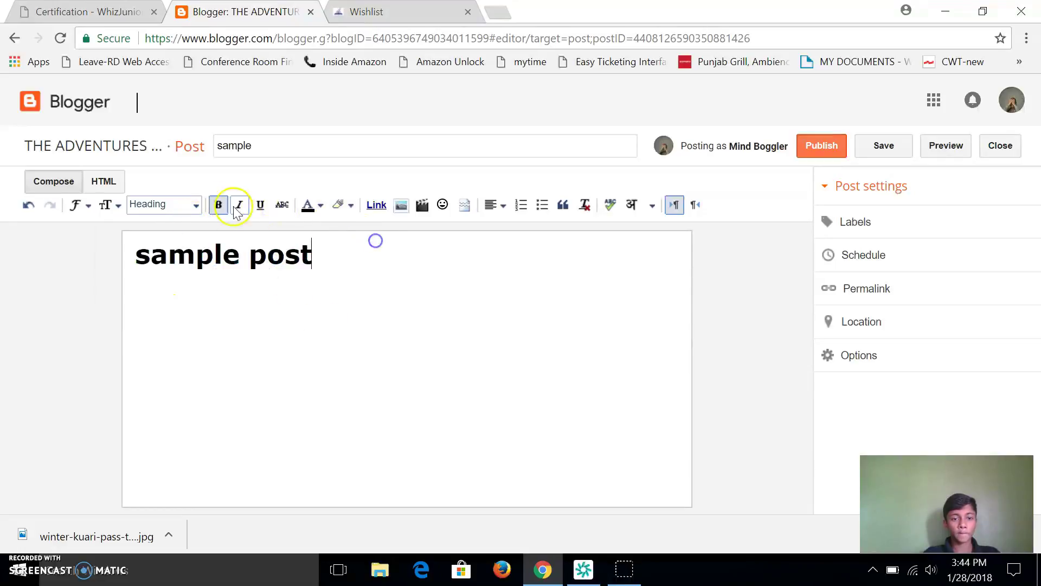
# Try italic, underline and strikethrough on the heading, and look at the text colours
pyautogui.click(240, 204)
pyautogui.click(261, 205)
pyautogui.click(284, 205)
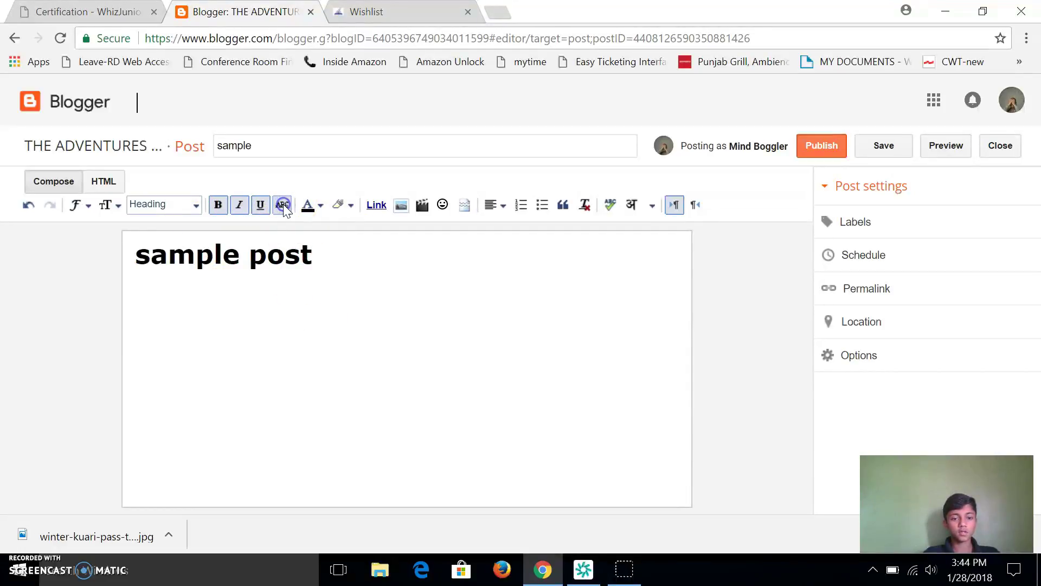
pyautogui.click(310, 204)
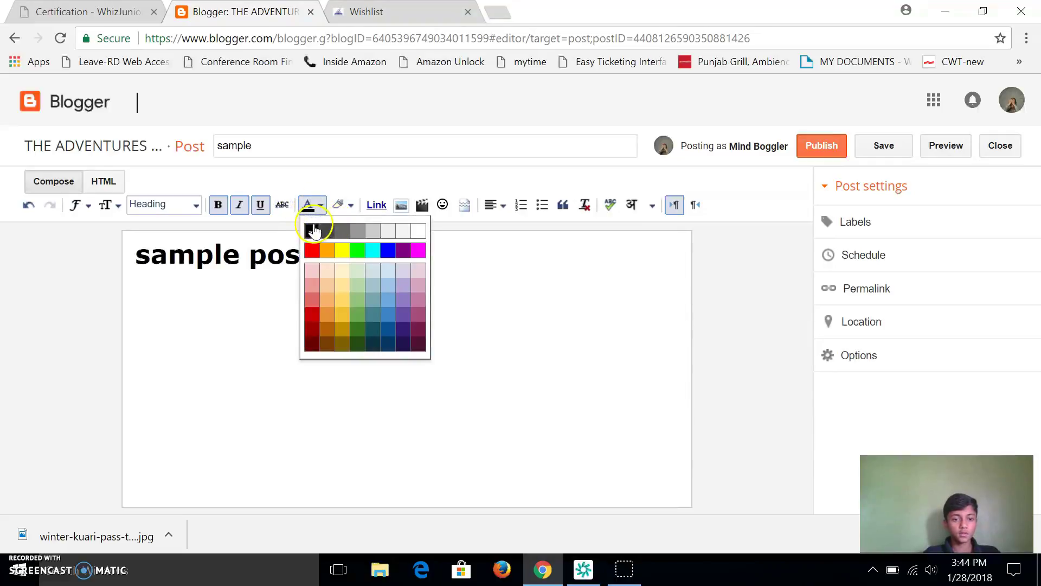
pyautogui.click(266, 326)
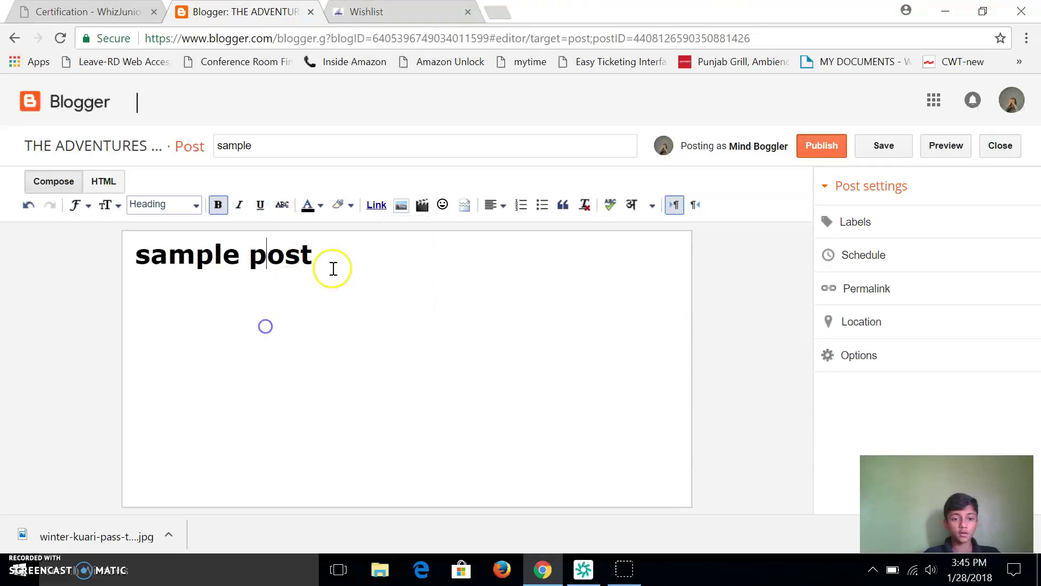
# Give the whole heading a yellow highlight colour
pyautogui.moveTo(337, 267); pyautogui.dragTo(151, 256)
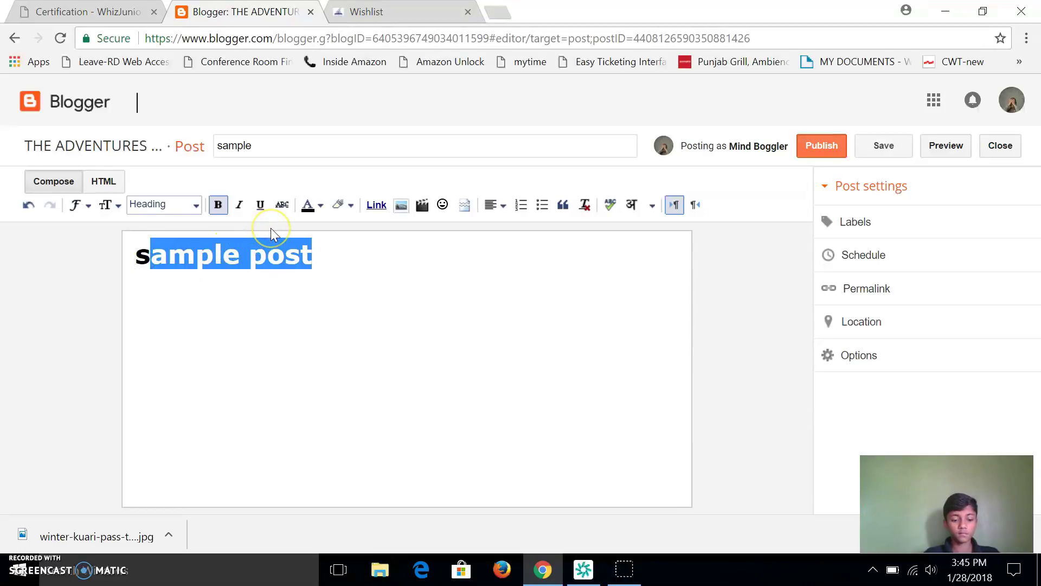
pyautogui.hotkey('shift', 'Home')
pyautogui.click(340, 205)
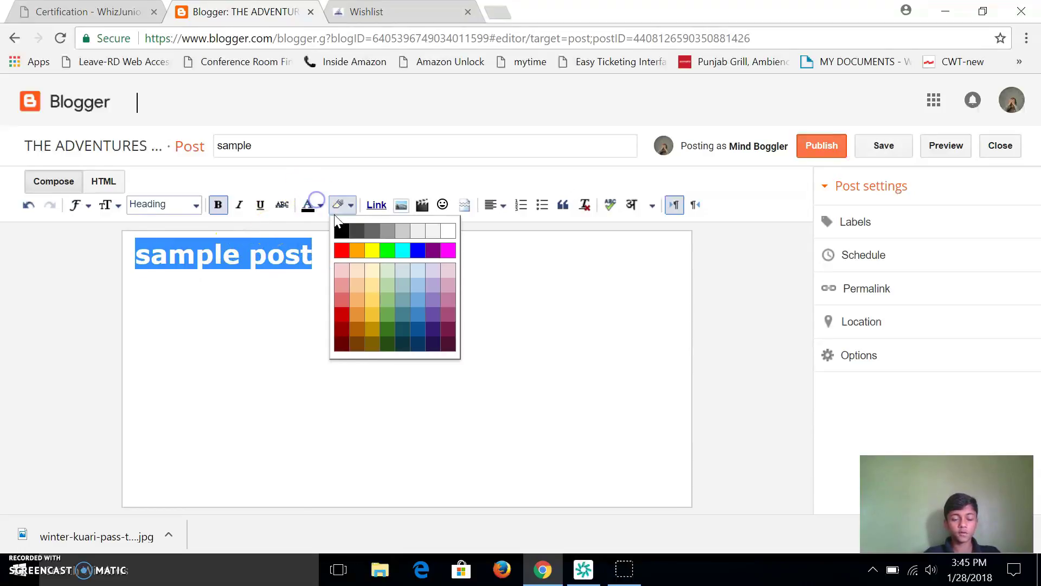
pyautogui.click(308, 204)
pyautogui.click(342, 235)
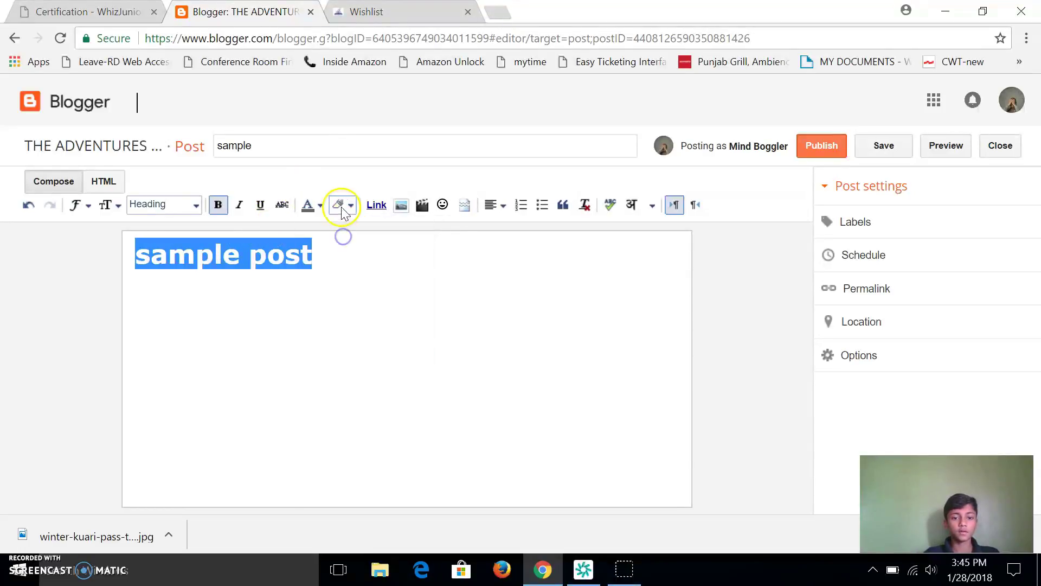
pyautogui.click(350, 206)
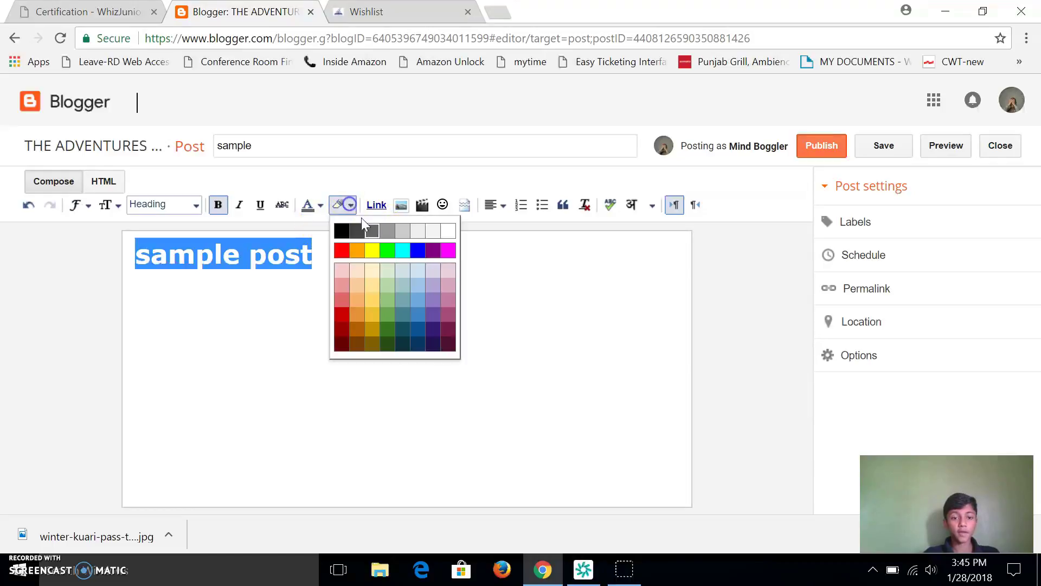
pyautogui.click(387, 252)
pyautogui.click(341, 254)
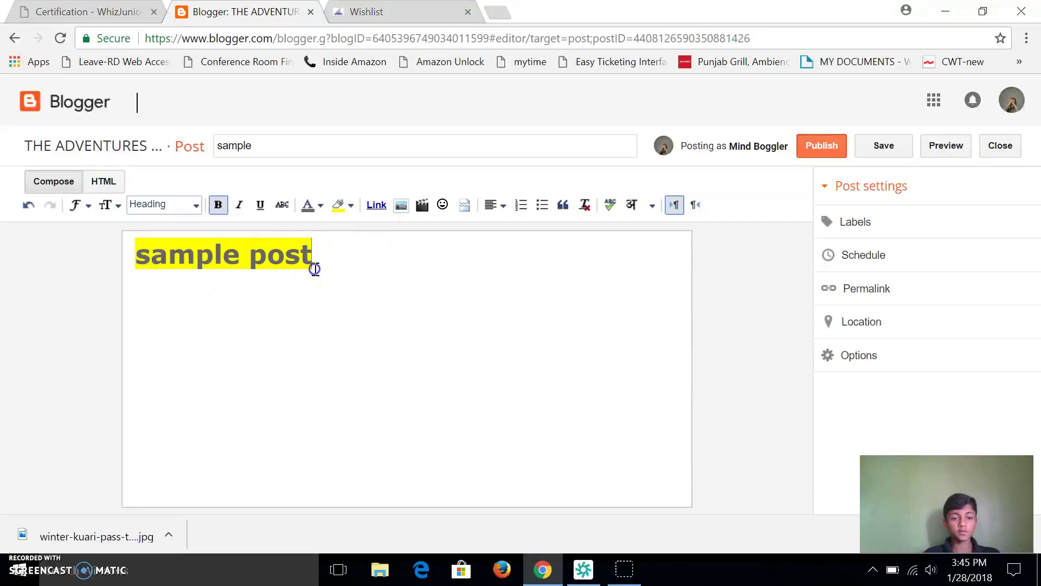
pyautogui.moveTo(314, 266); pyautogui.dragTo(137, 268)
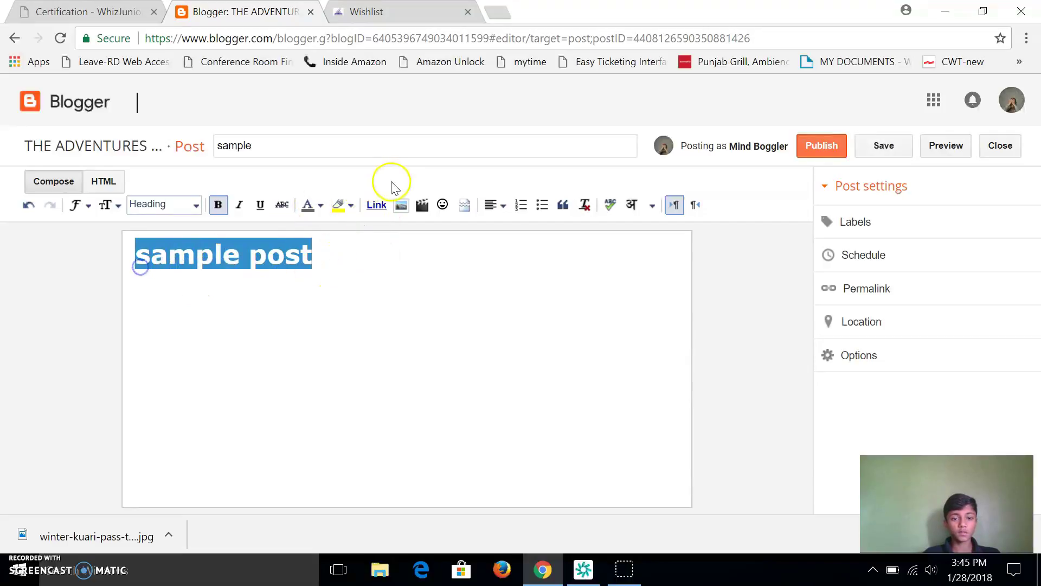
pyautogui.click(376, 204)
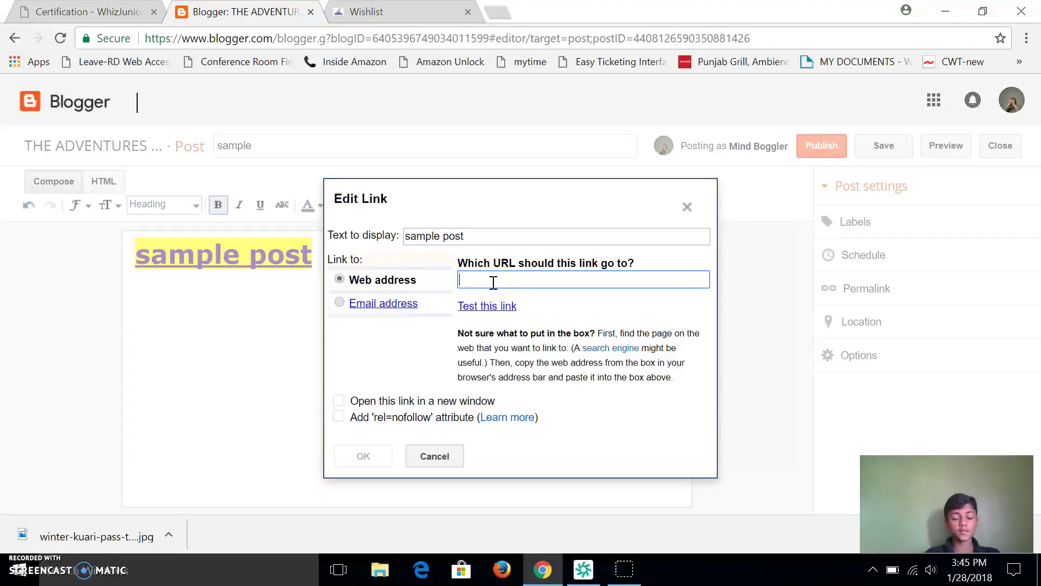
pyautogui.write('www.yputube.com')
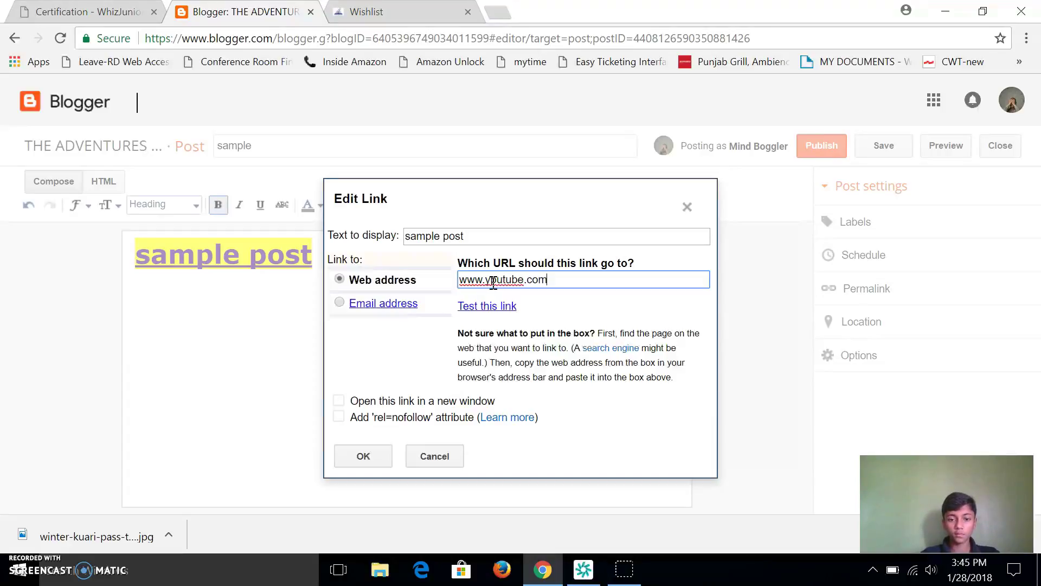
pyautogui.click(486, 307)
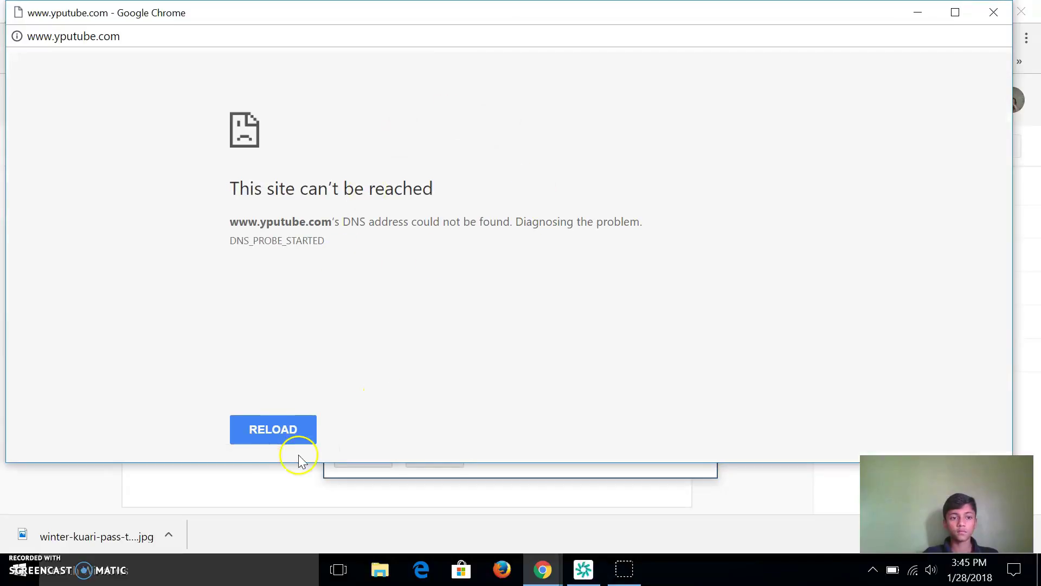
pyautogui.click(993, 12)
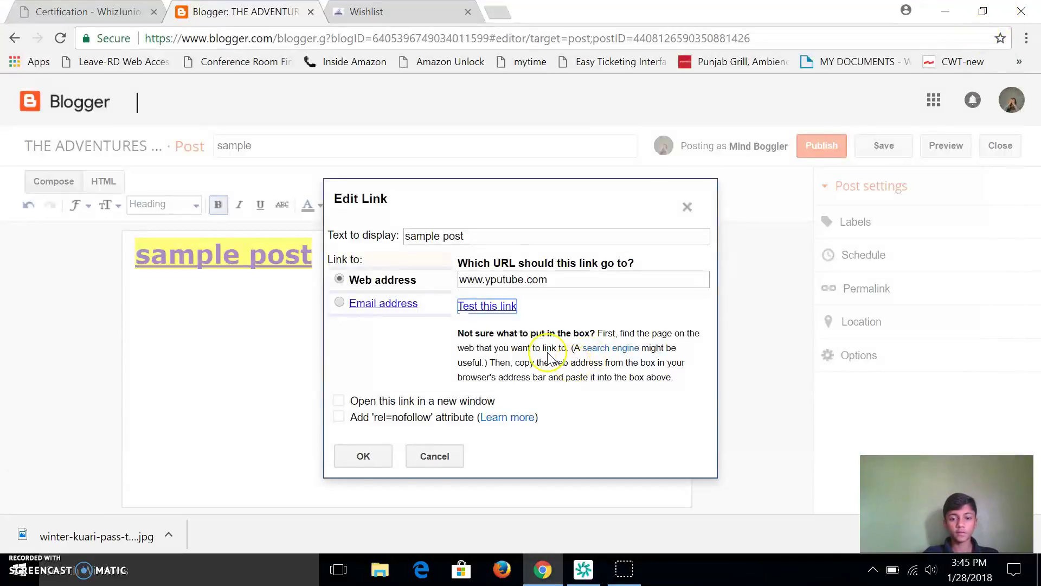
pyautogui.write('o')
pyautogui.click(498, 280)
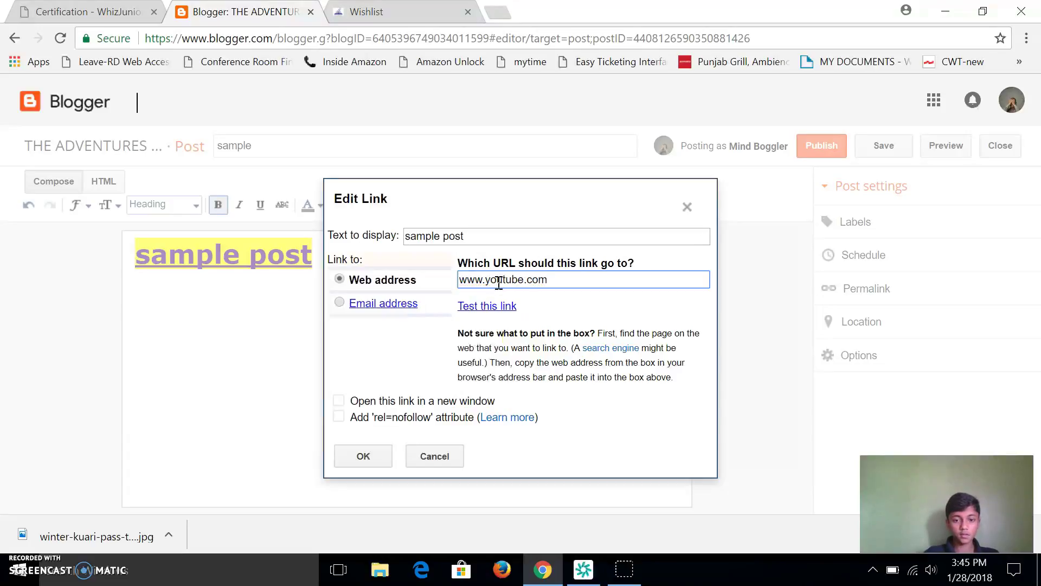
pyautogui.click(480, 307)
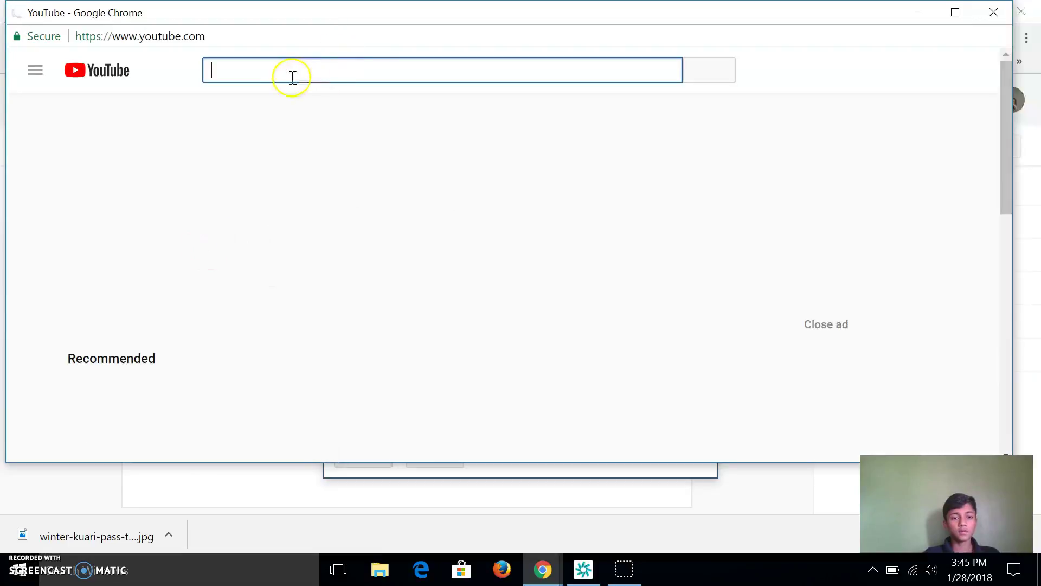
pyautogui.click(994, 12)
pyautogui.click(368, 457)
pyautogui.click(279, 271)
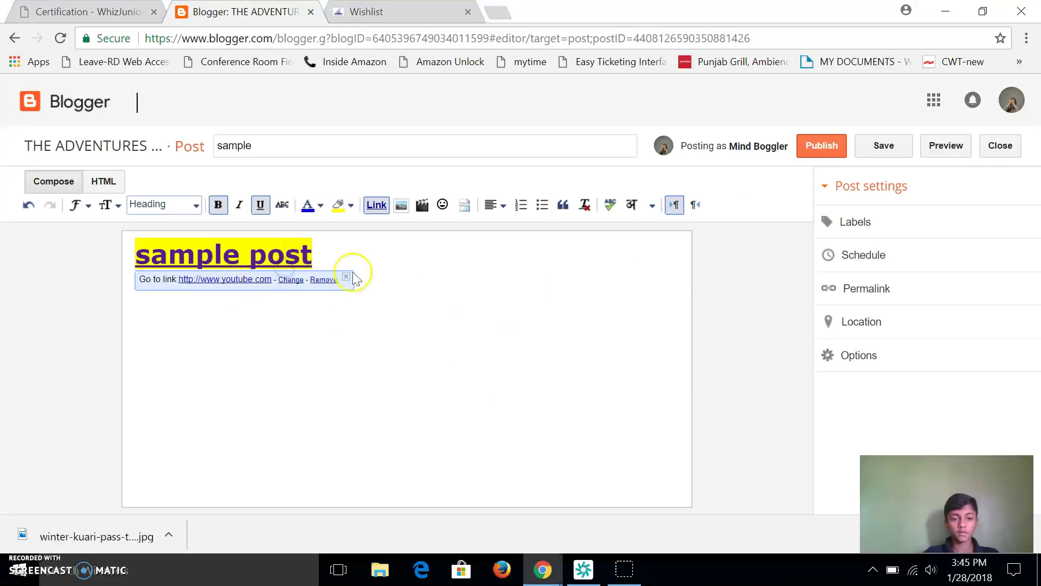
# Browse the Add images window's Upload, From this blog and More sources, ending on Upload
pyautogui.click(400, 205)
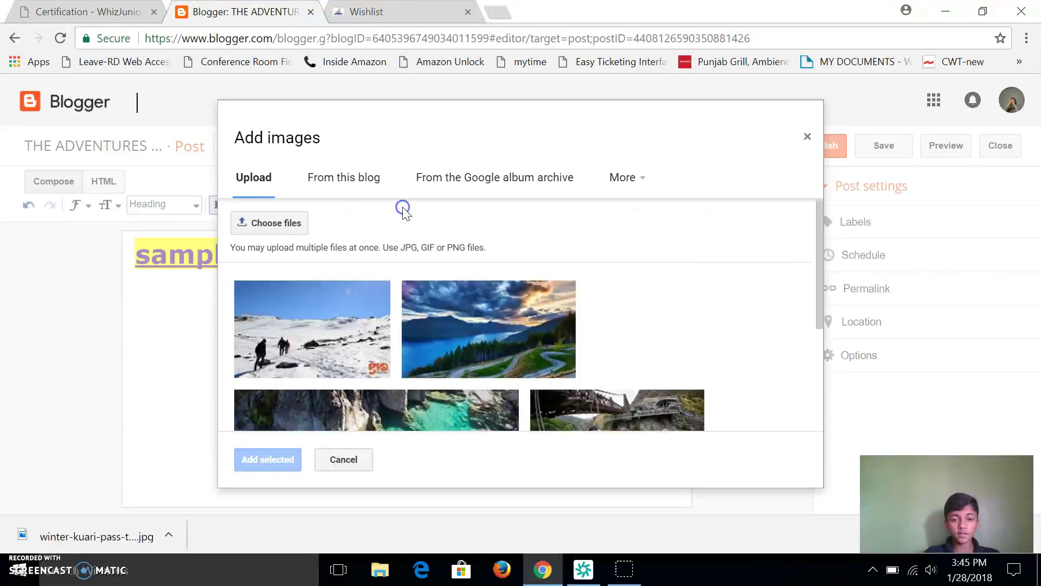
pyautogui.moveTo(819, 211); pyautogui.dragTo(799, 366)
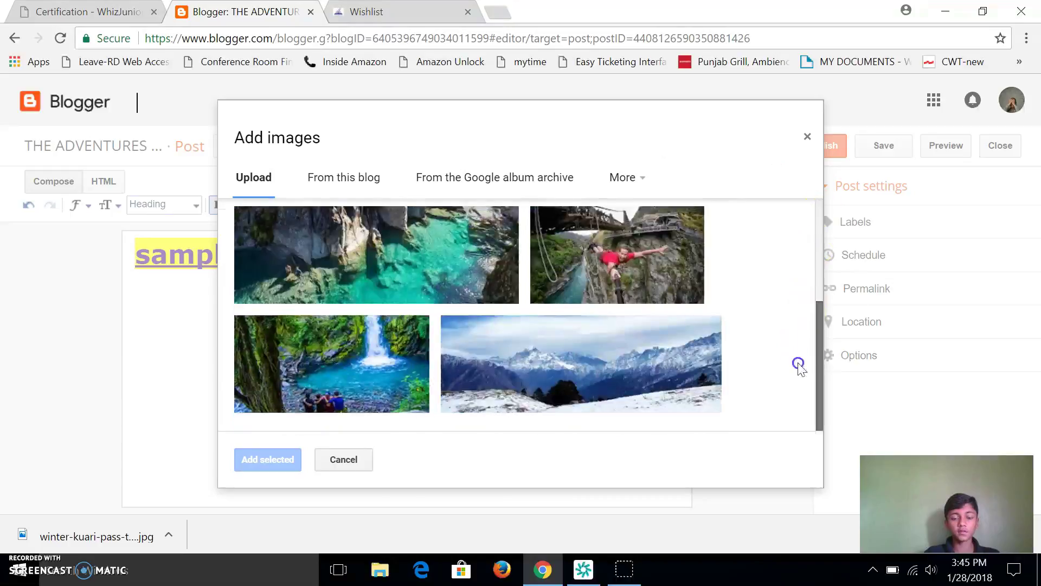
pyautogui.click(366, 178)
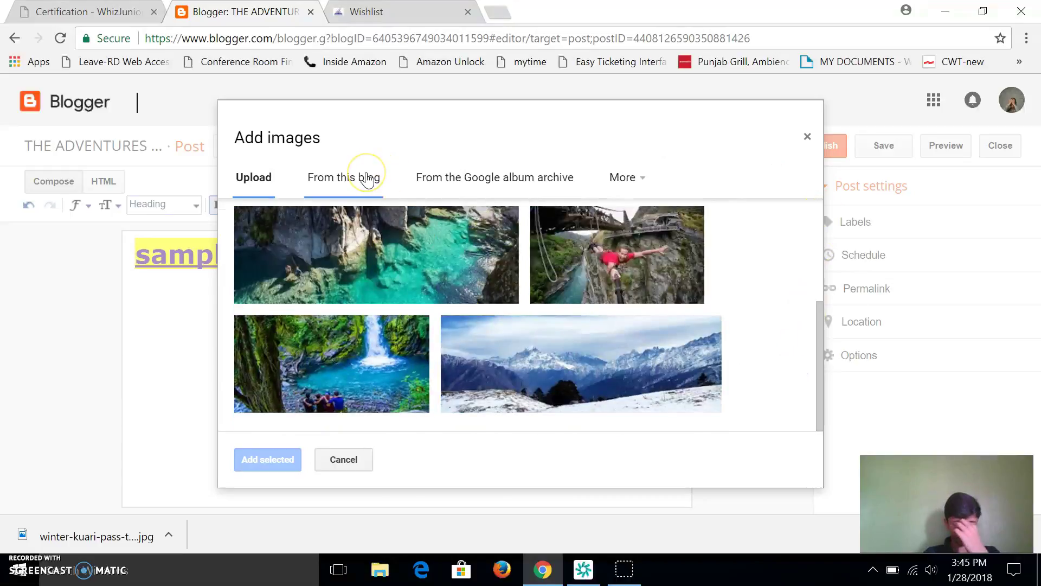
pyautogui.click(324, 183)
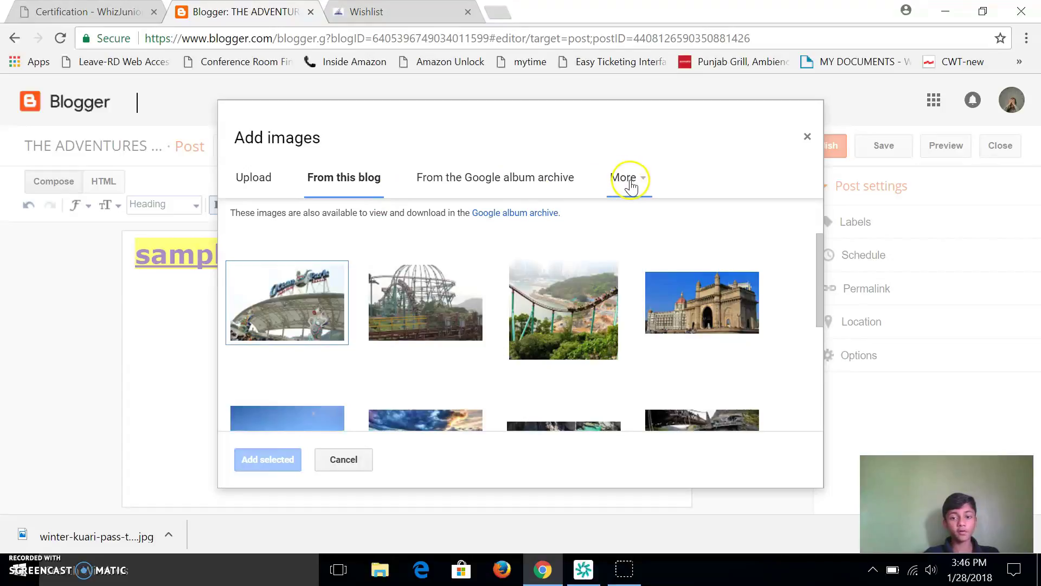
pyautogui.click(627, 180)
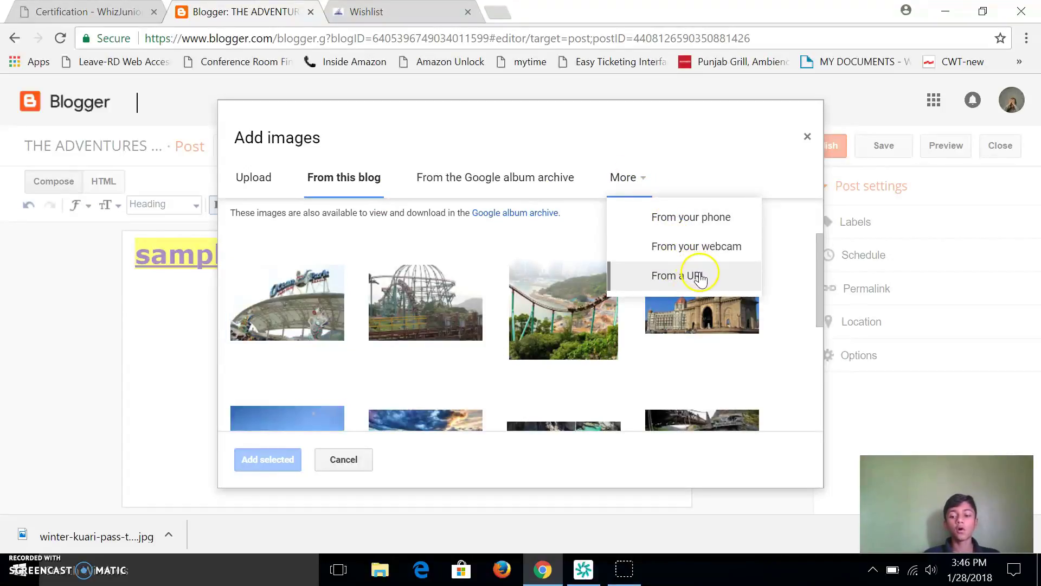
pyautogui.click(270, 180)
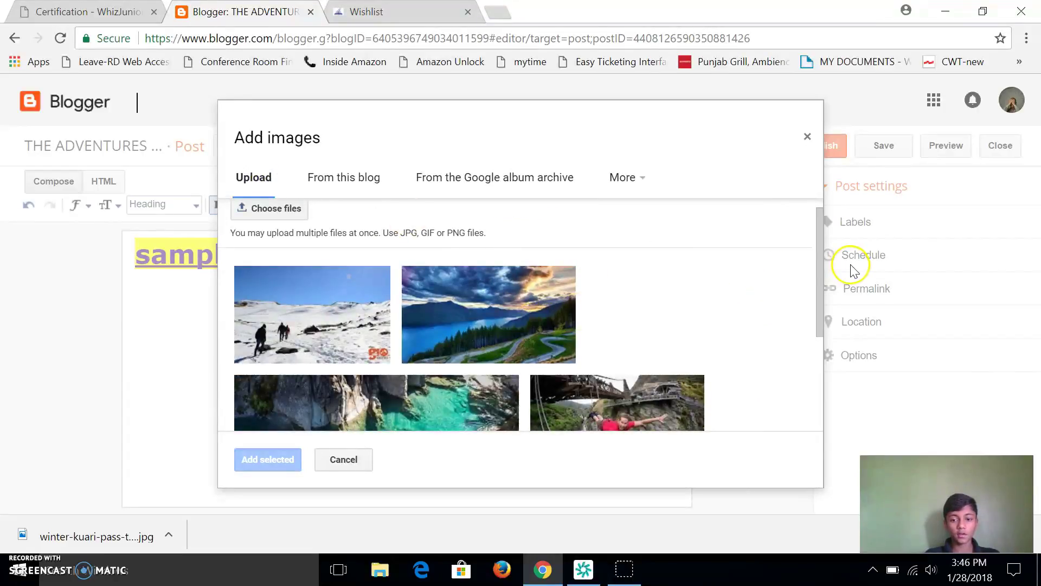
pyautogui.moveTo(817, 265); pyautogui.dragTo(818, 358)
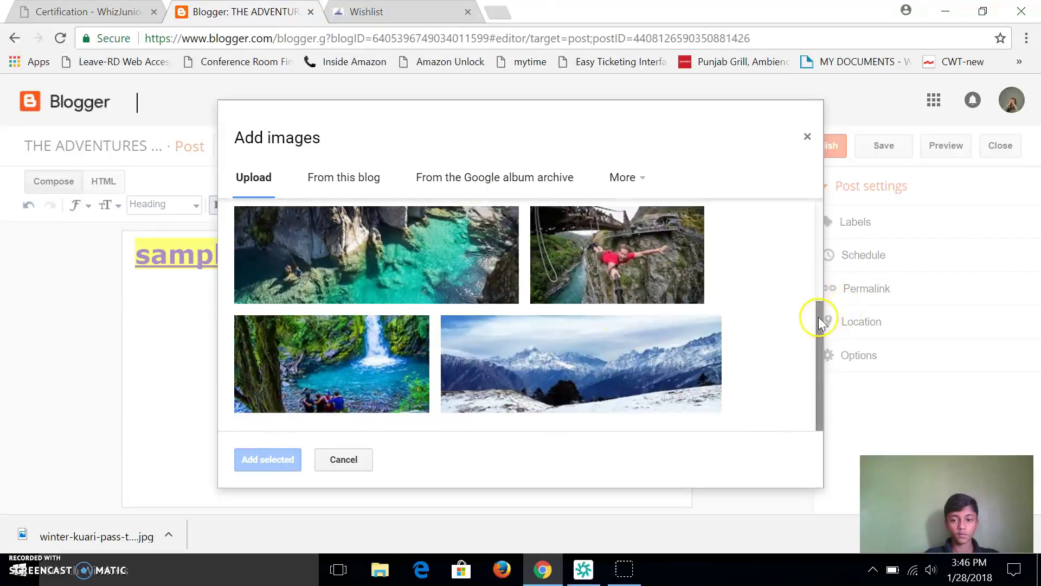
pyautogui.moveTo(819, 316); pyautogui.dragTo(818, 218)
# Upload image 12, the homepage screenshot, and add it to the post
pyautogui.click(286, 219)
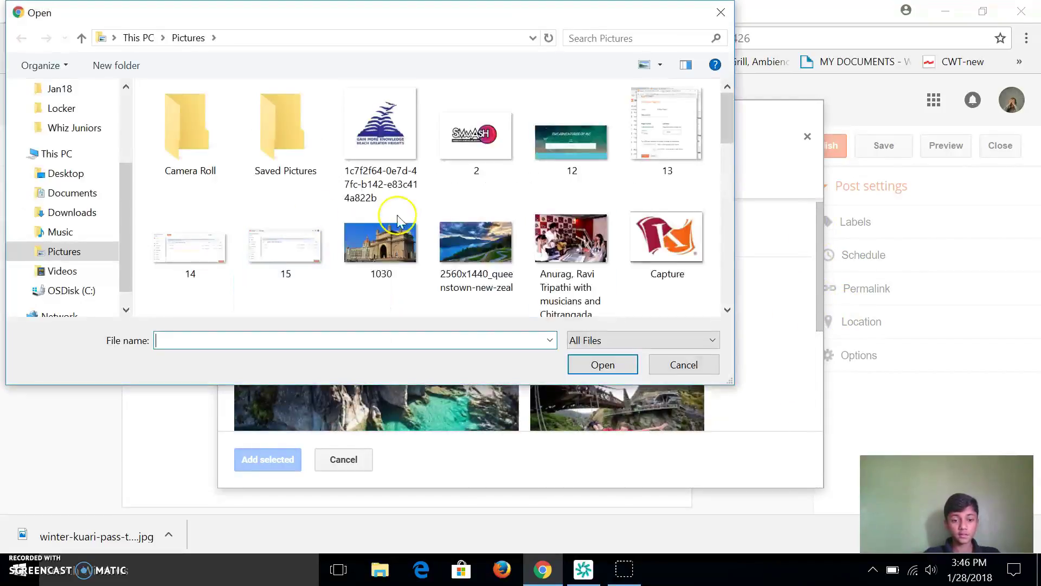
pyautogui.click(479, 137)
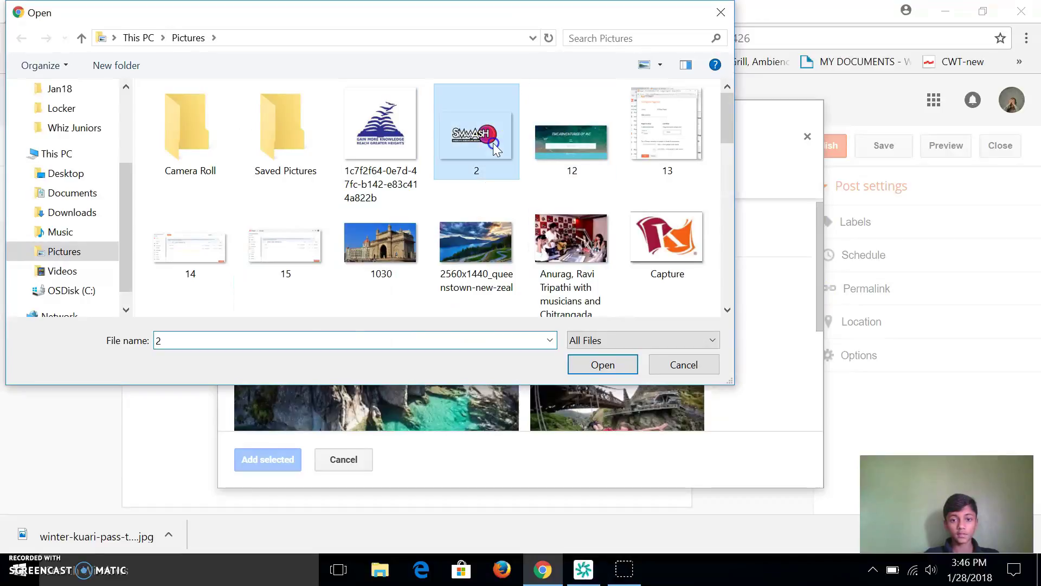
pyautogui.click(557, 156)
pyautogui.click(612, 364)
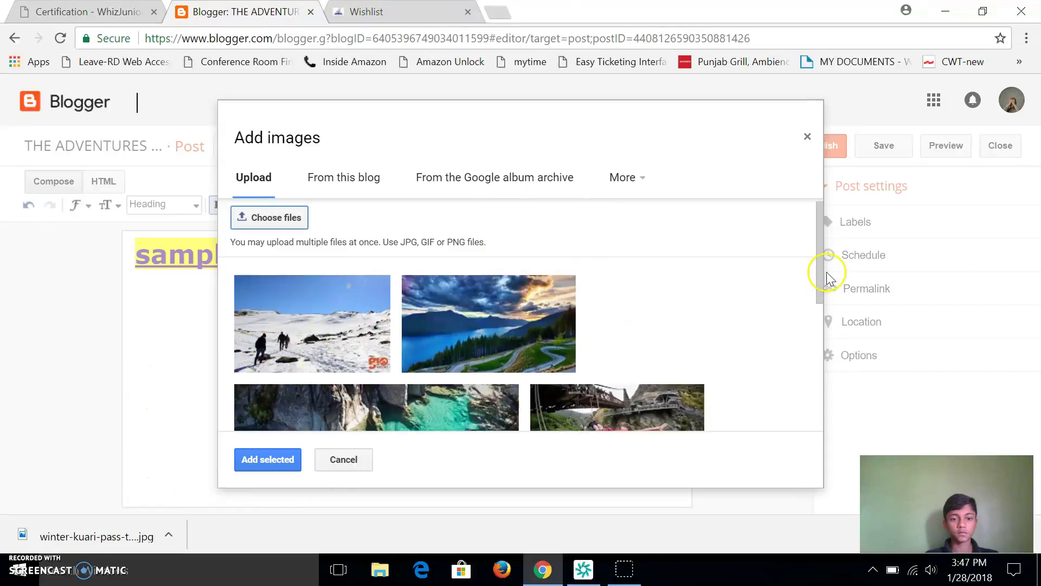
pyautogui.moveTo(820, 261); pyautogui.dragTo(810, 407)
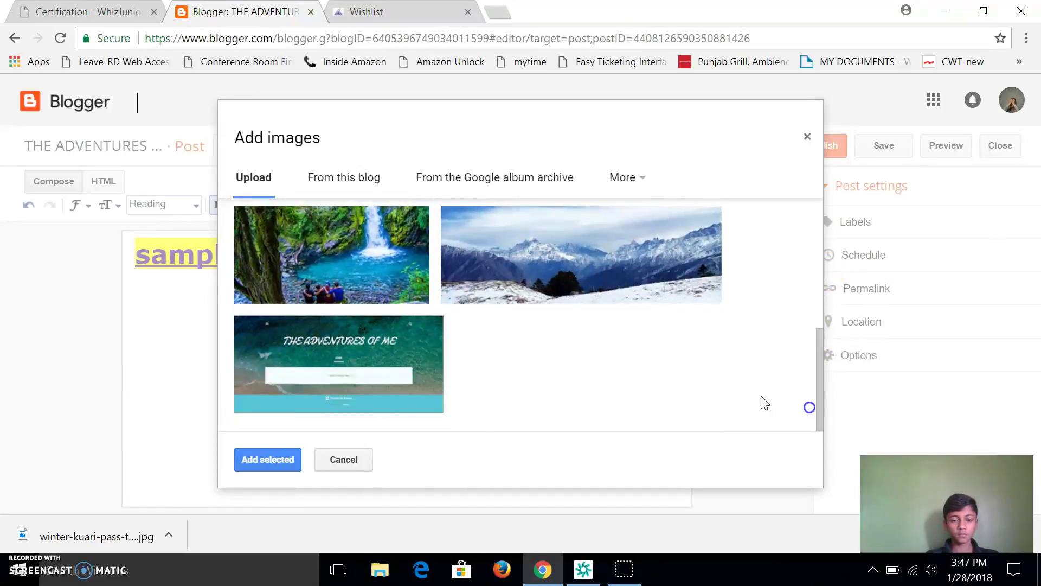
pyautogui.click(346, 356)
pyautogui.click(261, 458)
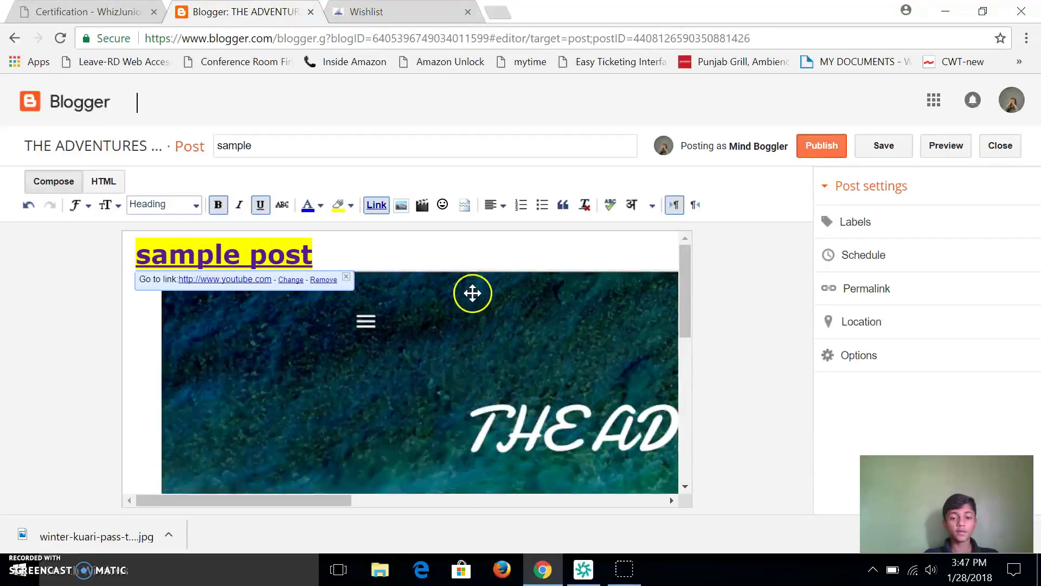
# Try several sizes for the homepage image and settle on X-Large
pyautogui.click(443, 343)
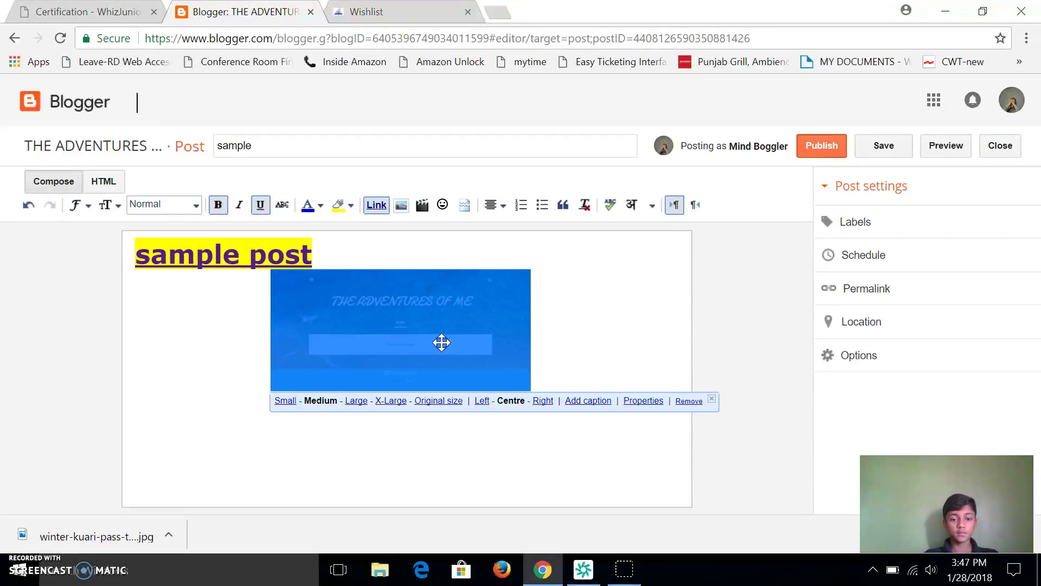
pyautogui.click(287, 401)
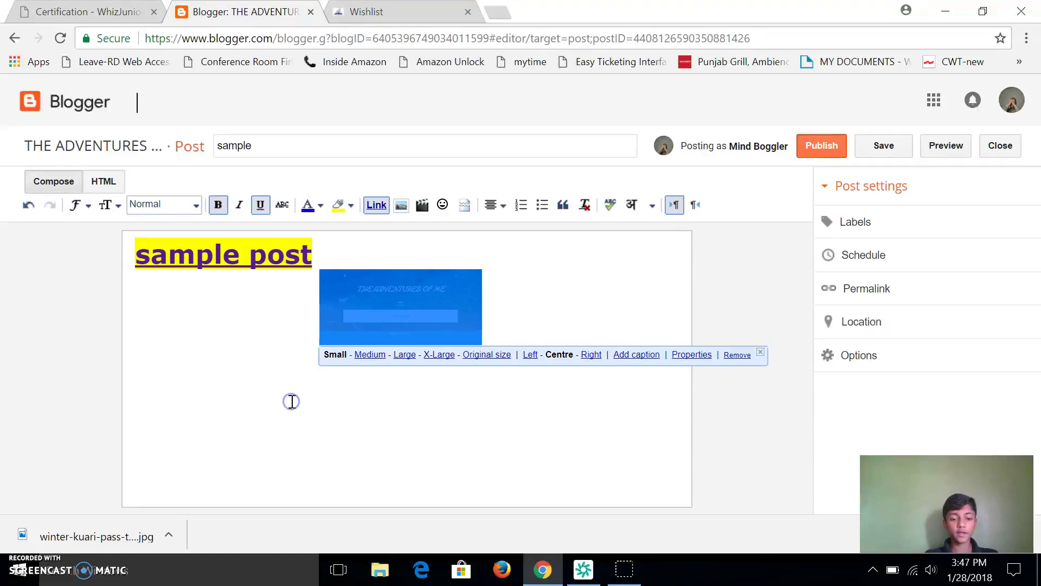
pyautogui.click(368, 354)
pyautogui.click(392, 400)
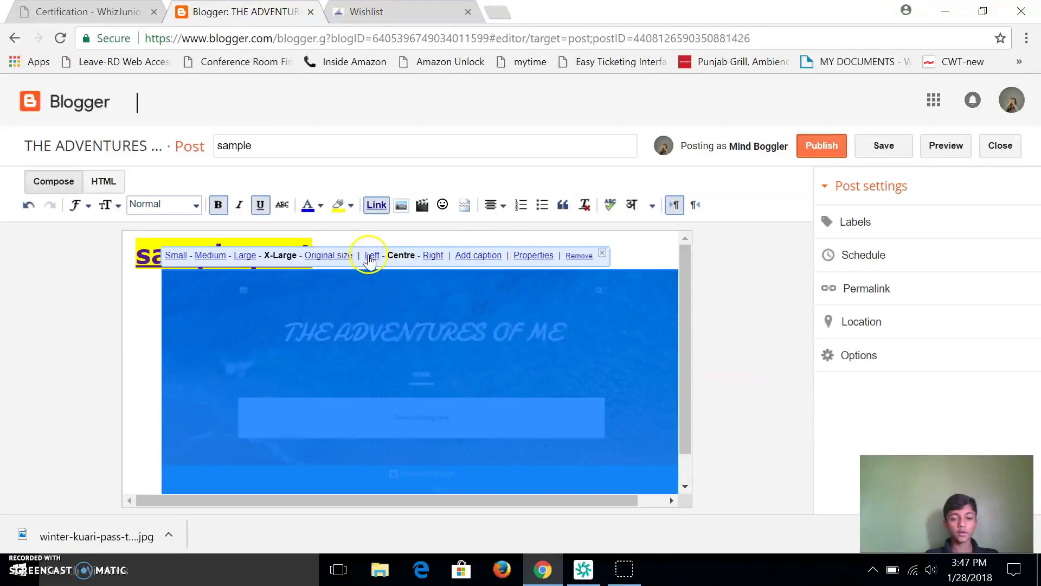
# Try right alignment and caption the image 'sample image'
pyautogui.click(370, 256)
pyautogui.click(404, 255)
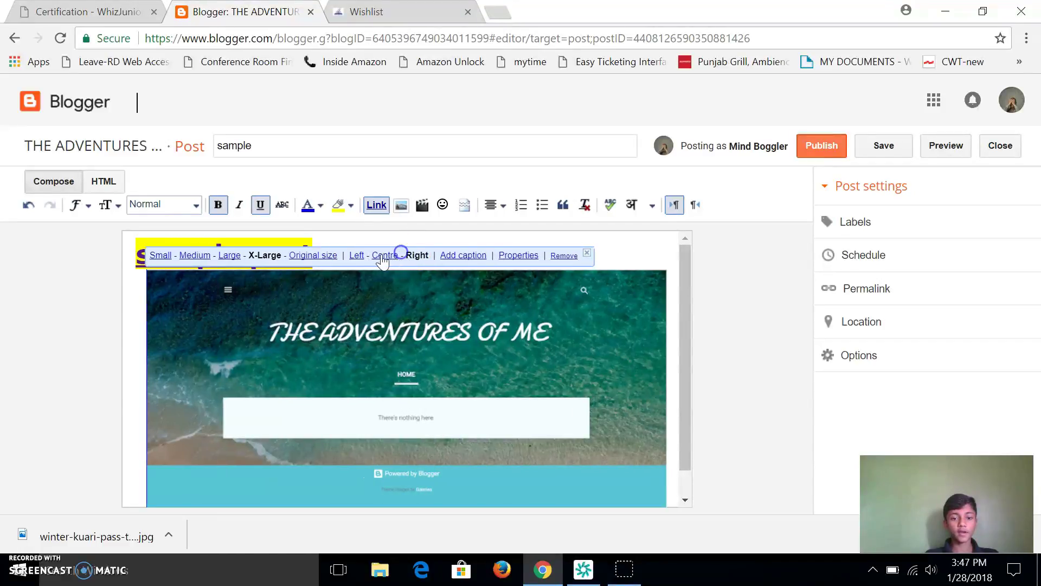
pyautogui.click(472, 258)
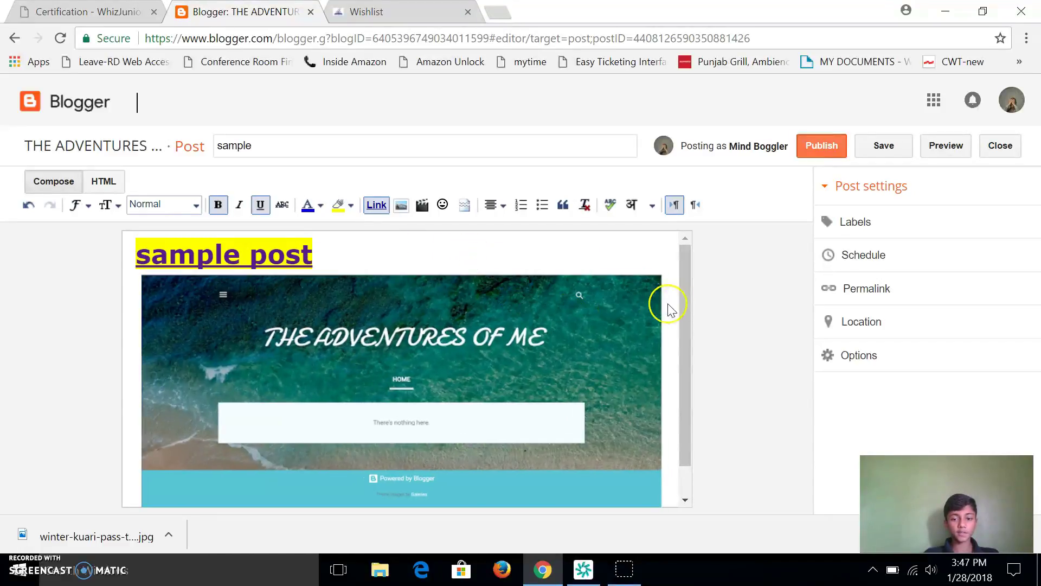
pyautogui.moveTo(685, 309); pyautogui.dragTo(684, 353)
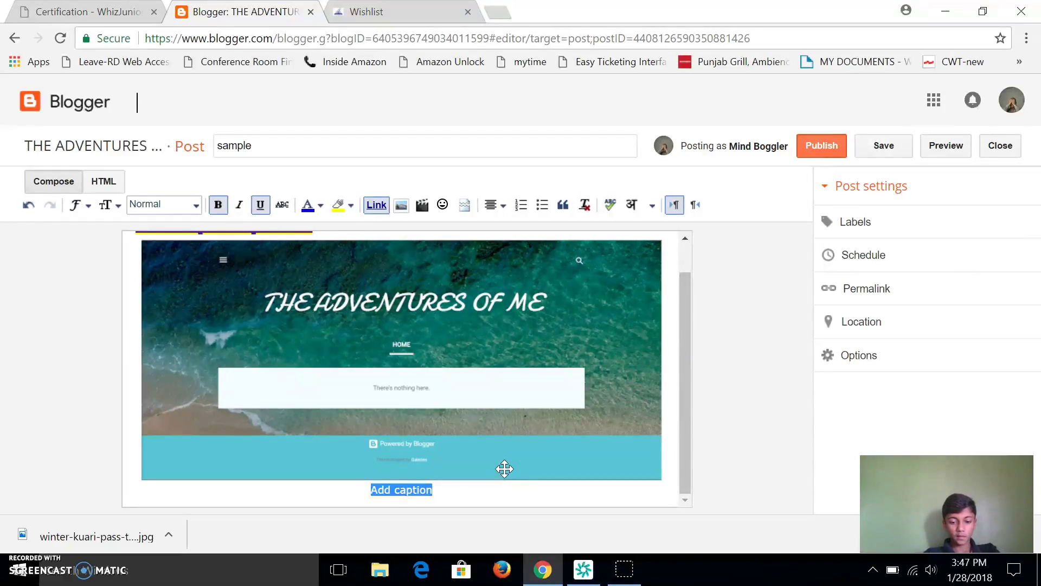
pyautogui.write('sample i')
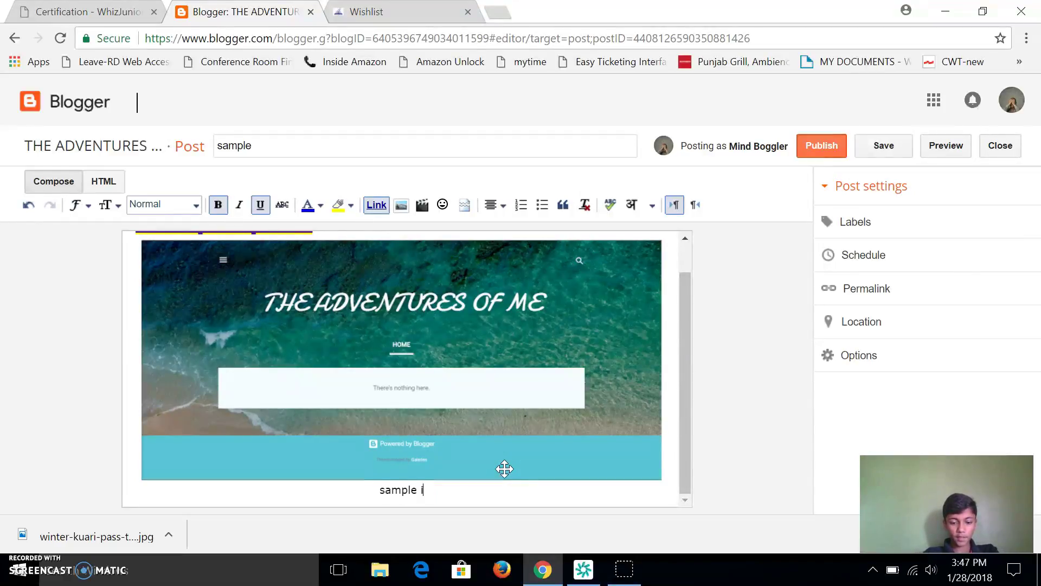
pyautogui.write('mage')
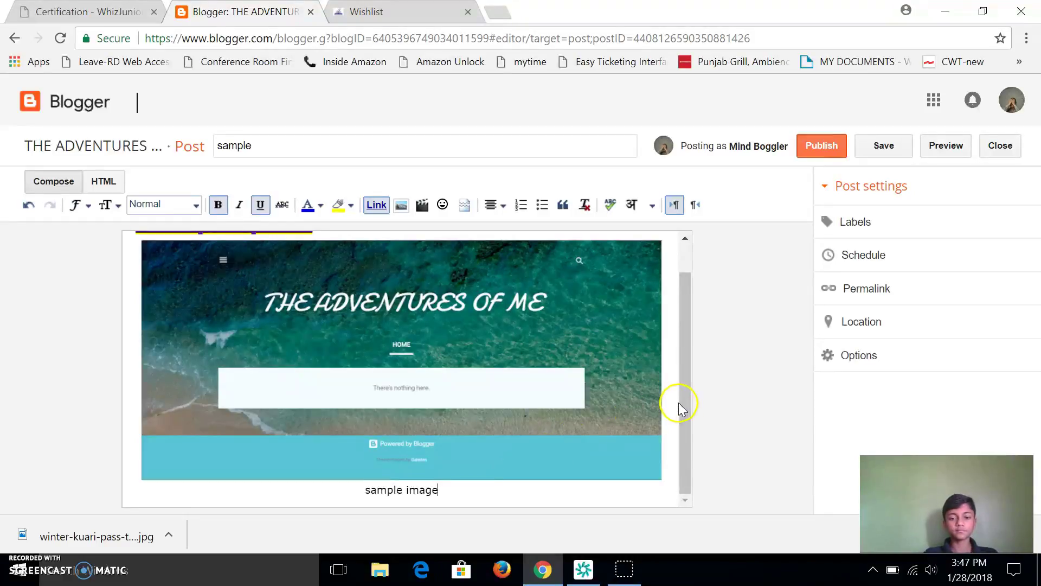
pyautogui.click(675, 411)
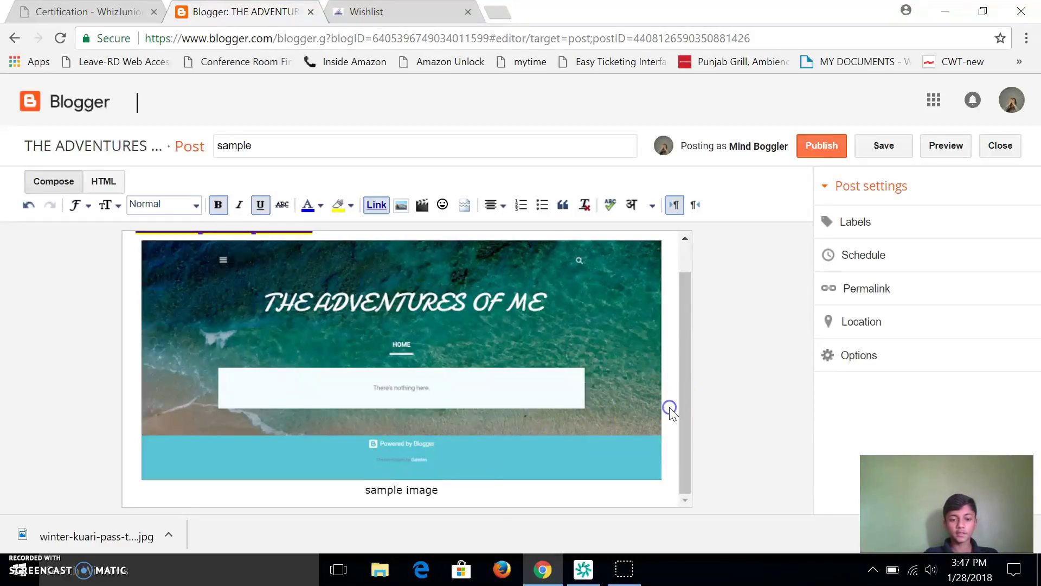
pyautogui.moveTo(699, 332); pyautogui.dragTo(695, 291)
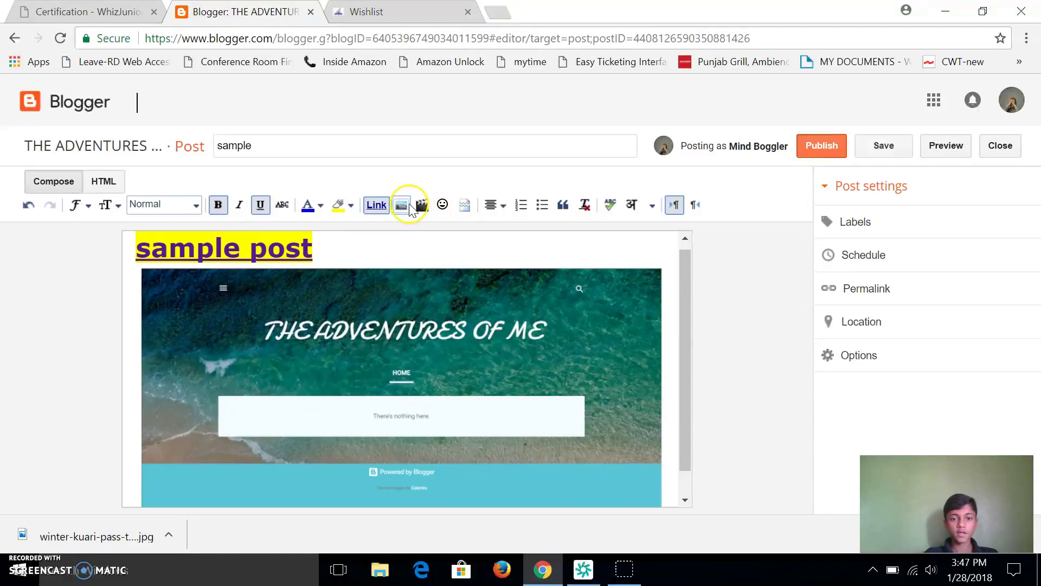
# Browse the Add a Video options: upload, YouTube and My YouTube videos
pyautogui.click(421, 205)
pyautogui.click(269, 179)
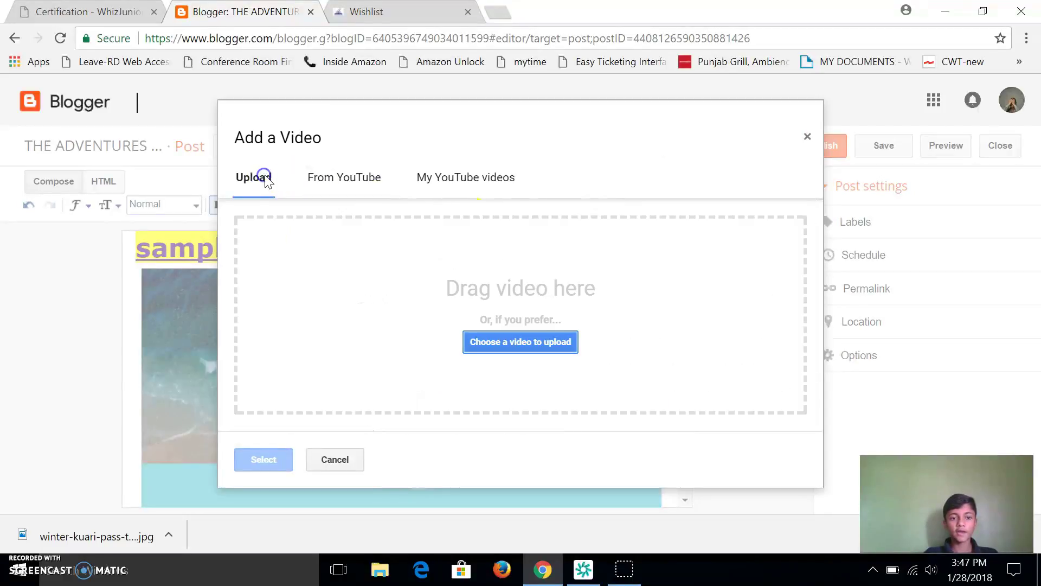
pyautogui.click(372, 185)
pyautogui.click(463, 191)
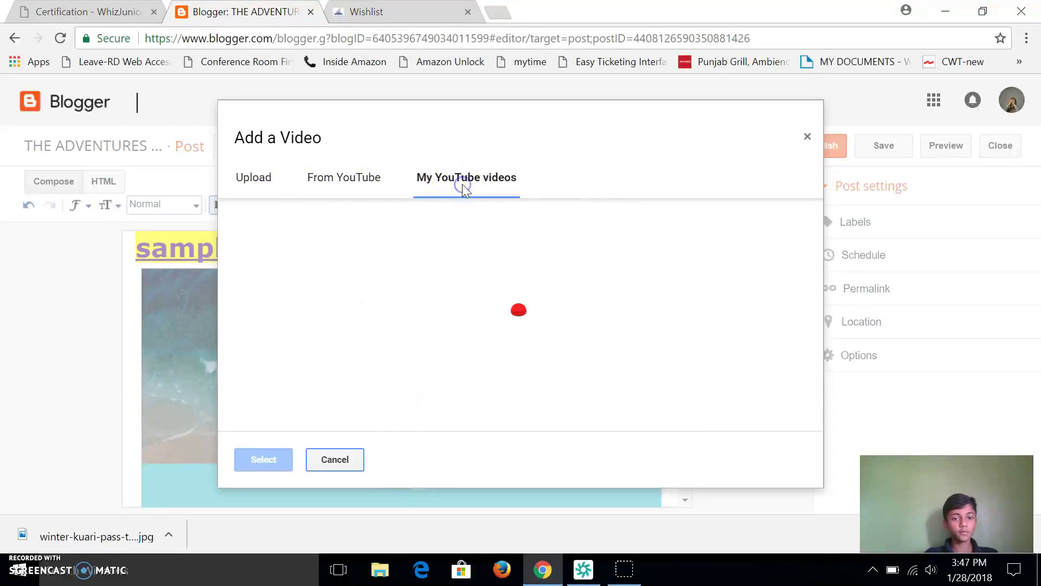
pyautogui.click(271, 180)
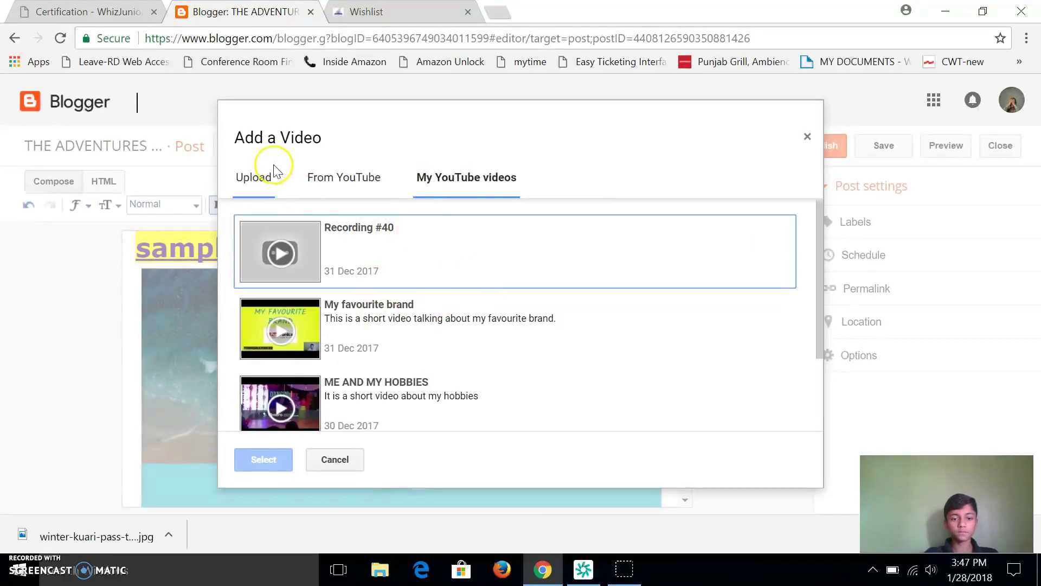
# Search YouTube for 'sample video' and insert Wildlife Windows 7 Sample Video
pyautogui.click(364, 189)
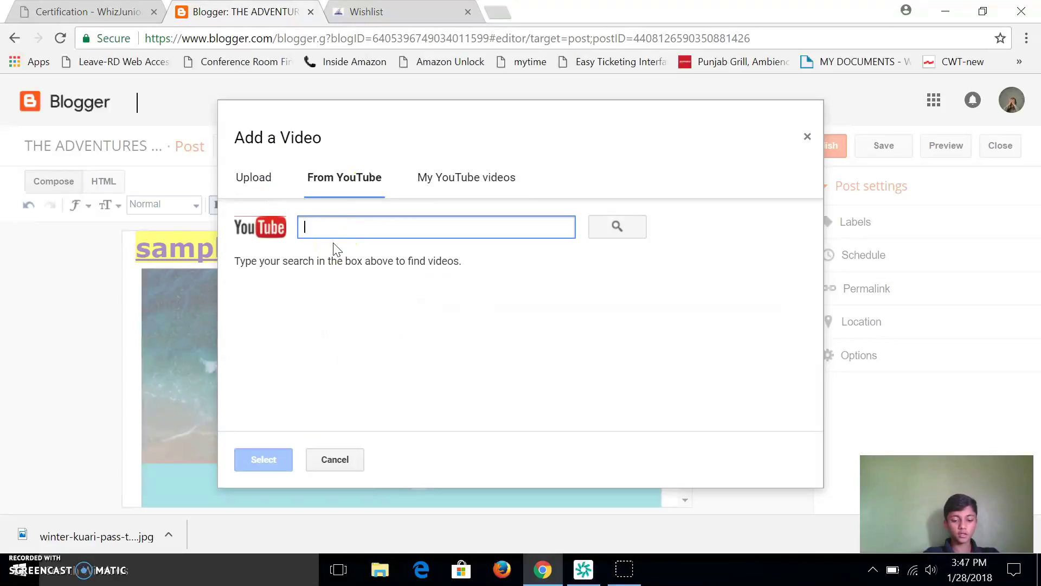
pyautogui.write('sample video')
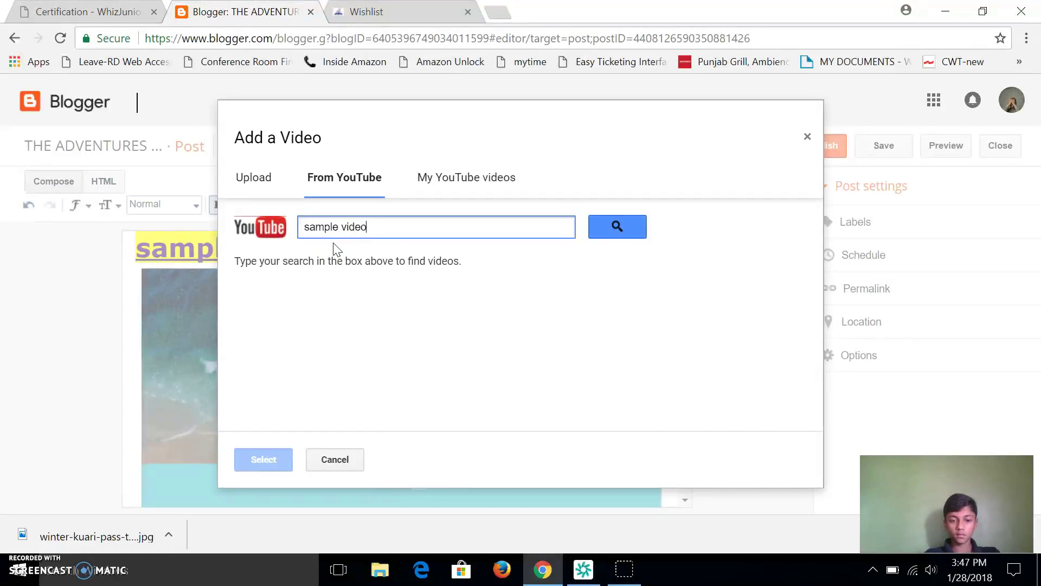
pyautogui.press('Return')
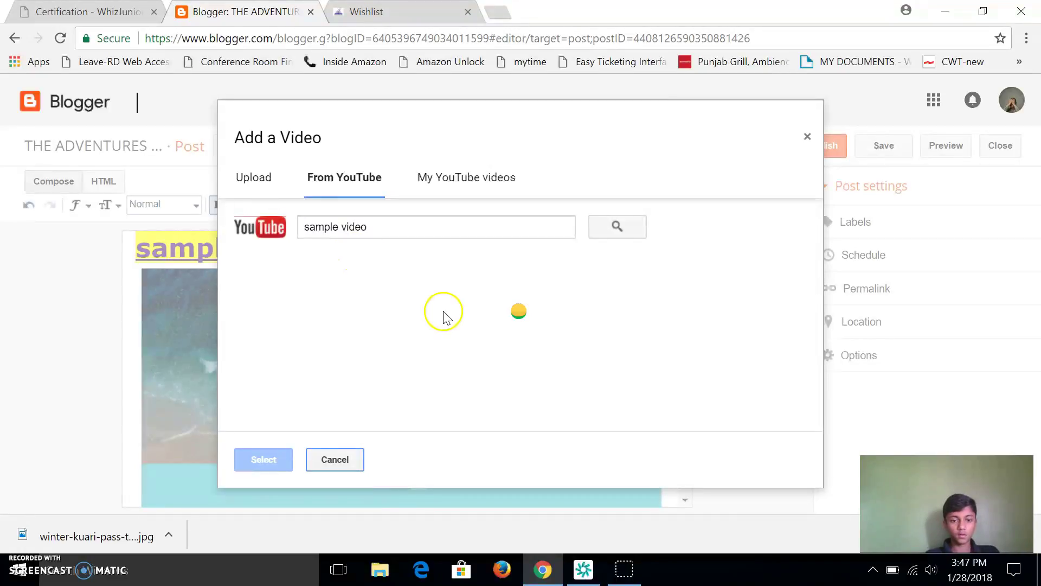
pyautogui.click(321, 307)
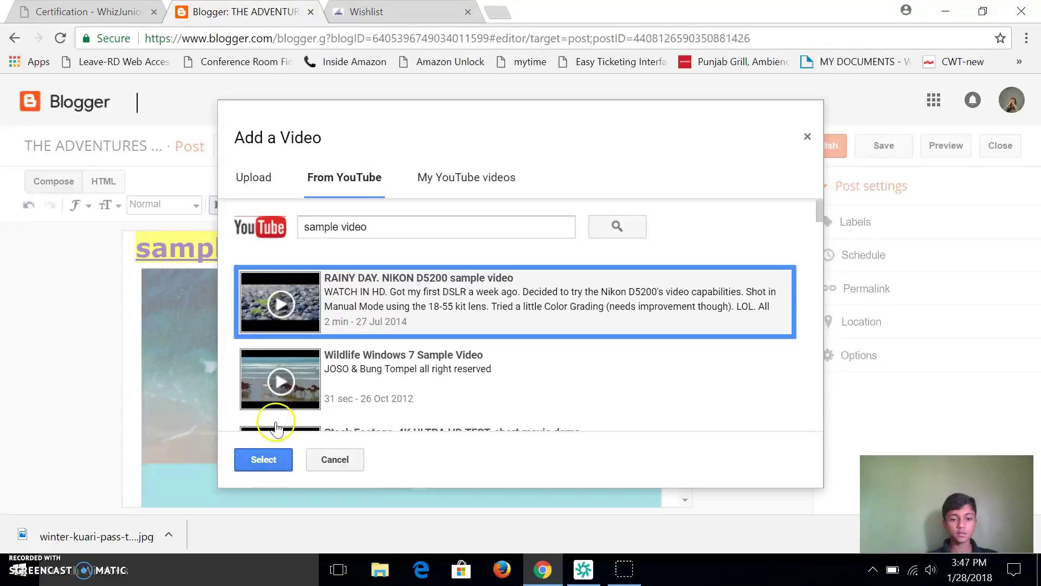
pyautogui.click(296, 384)
pyautogui.click(262, 459)
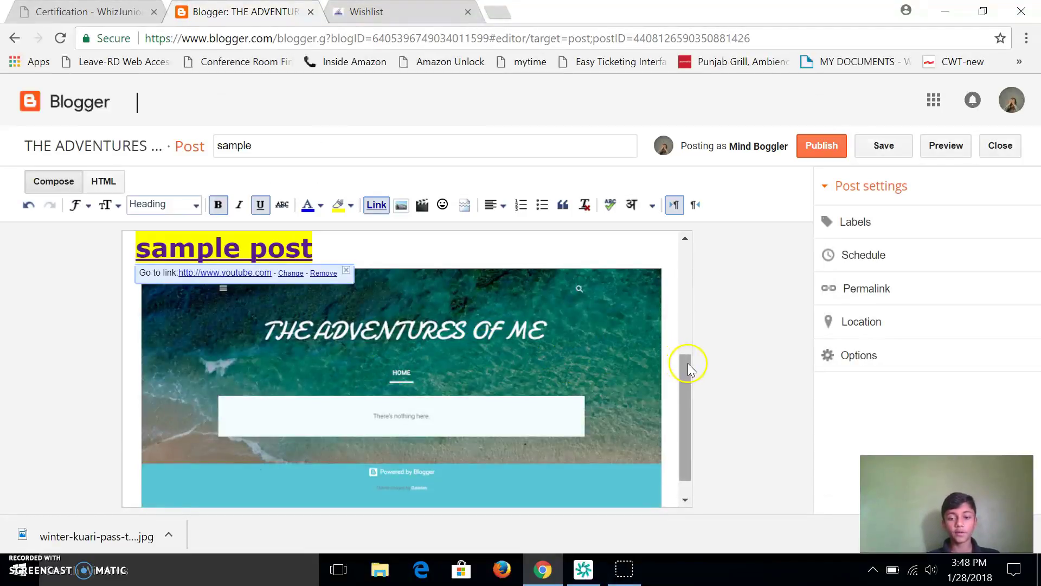
pyautogui.moveTo(685, 376)
pyautogui.mouseDown()
pyautogui.moveTo(687, 427)
pyautogui.moveTo(723, 277)
pyautogui.mouseUp()
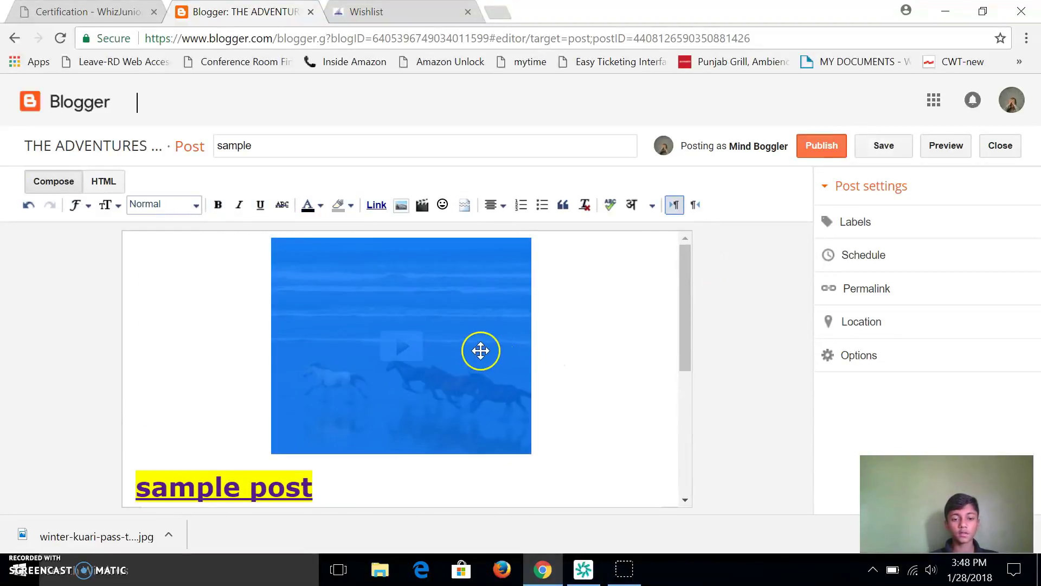
# Move the horse video above the 'sample post' heading and deselect it
pyautogui.moveTo(420, 343)
pyautogui.mouseDown()
pyautogui.moveTo(263, 332)
pyautogui.moveTo(448, 351)
pyautogui.mouseUp()
pyautogui.click(523, 345)
pyautogui.click(561, 320)
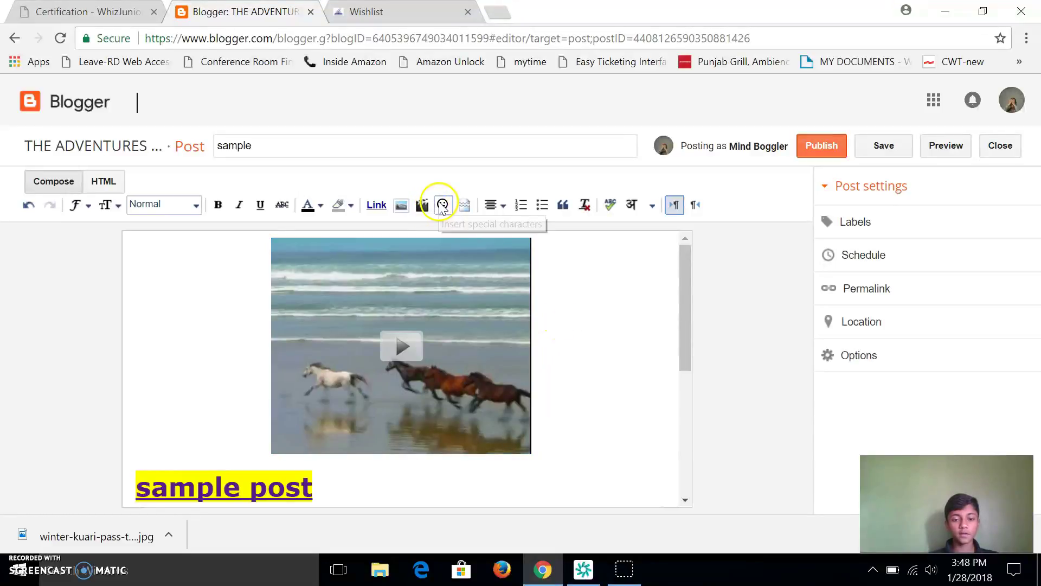
pyautogui.click(441, 204)
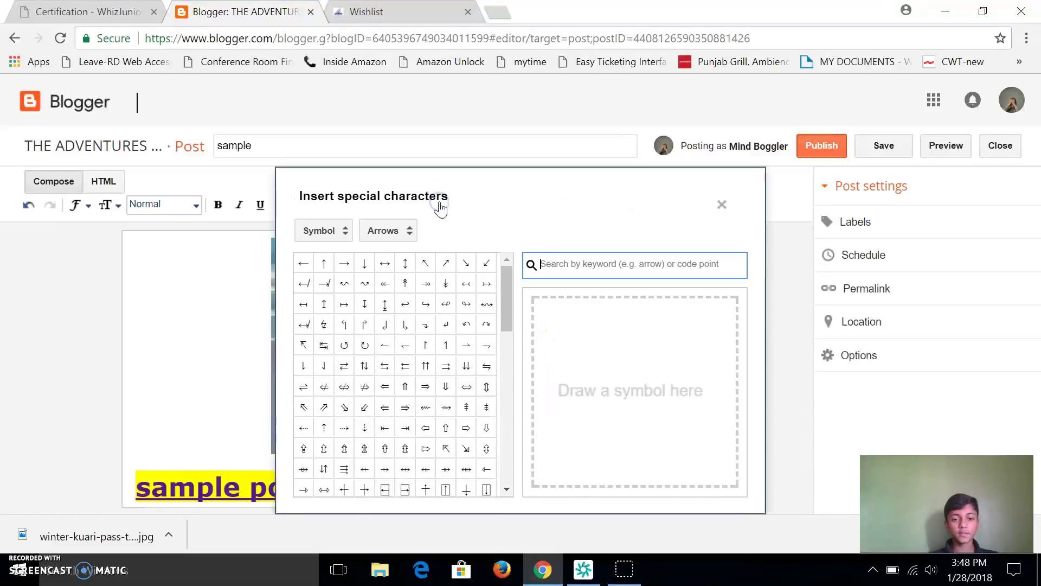
pyautogui.click(343, 230)
pyautogui.click(331, 236)
pyautogui.click(358, 231)
pyautogui.click(362, 233)
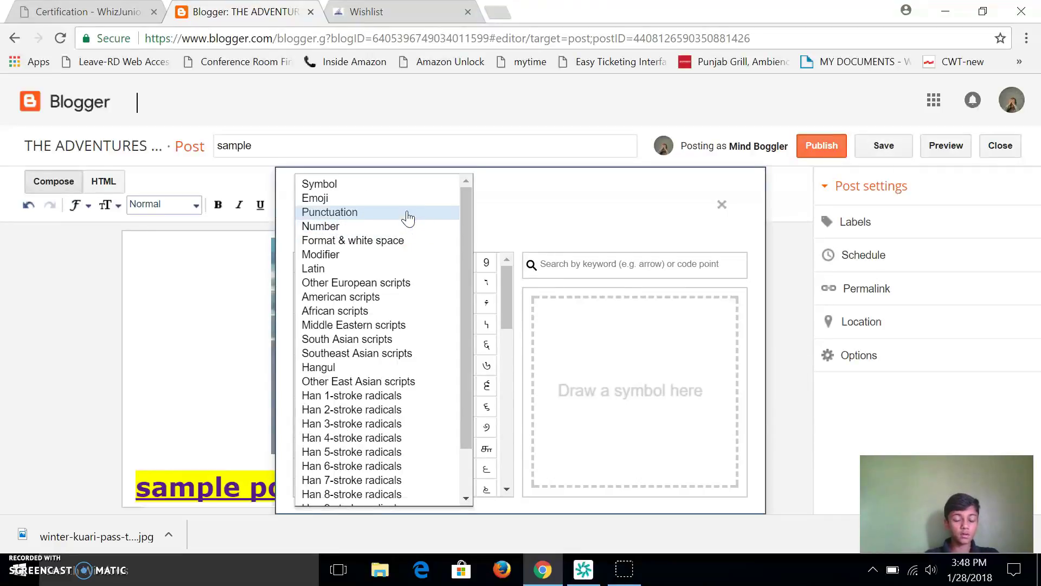
pyautogui.click(574, 181)
pyautogui.click(728, 205)
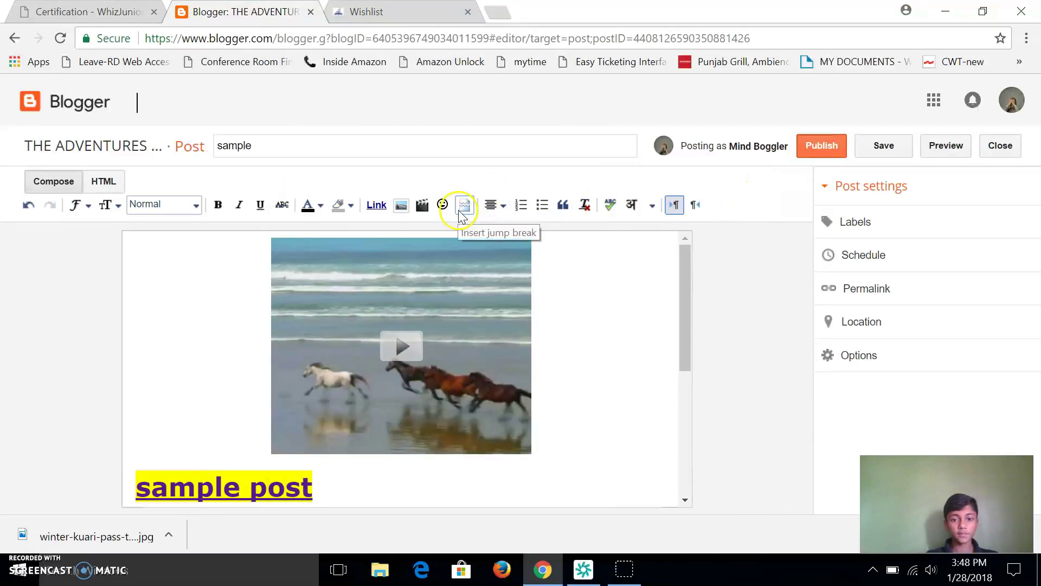
pyautogui.click(500, 206)
pyautogui.click(526, 214)
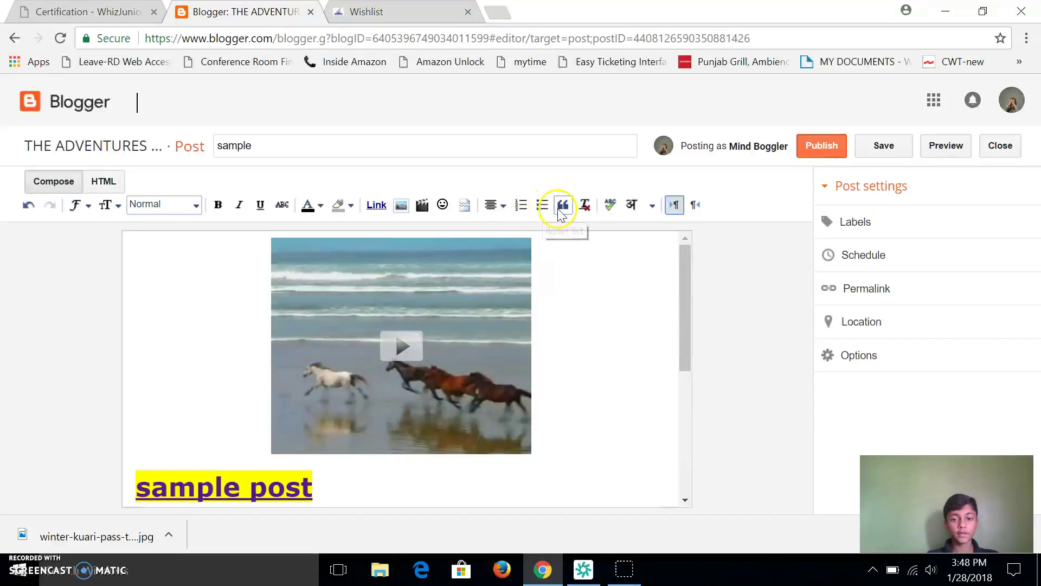
pyautogui.click(573, 212)
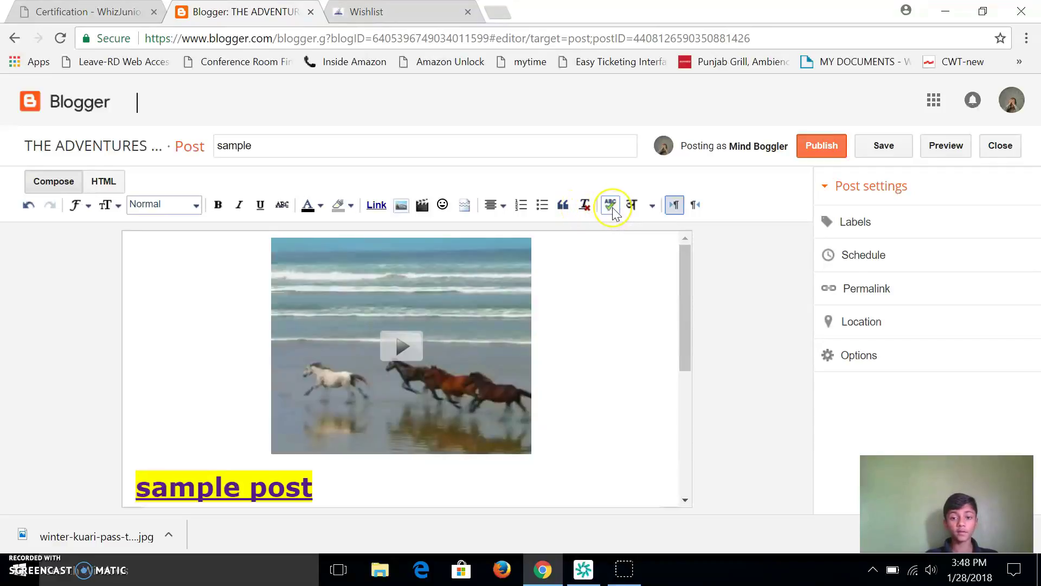
pyautogui.click(643, 216)
pyautogui.click(652, 205)
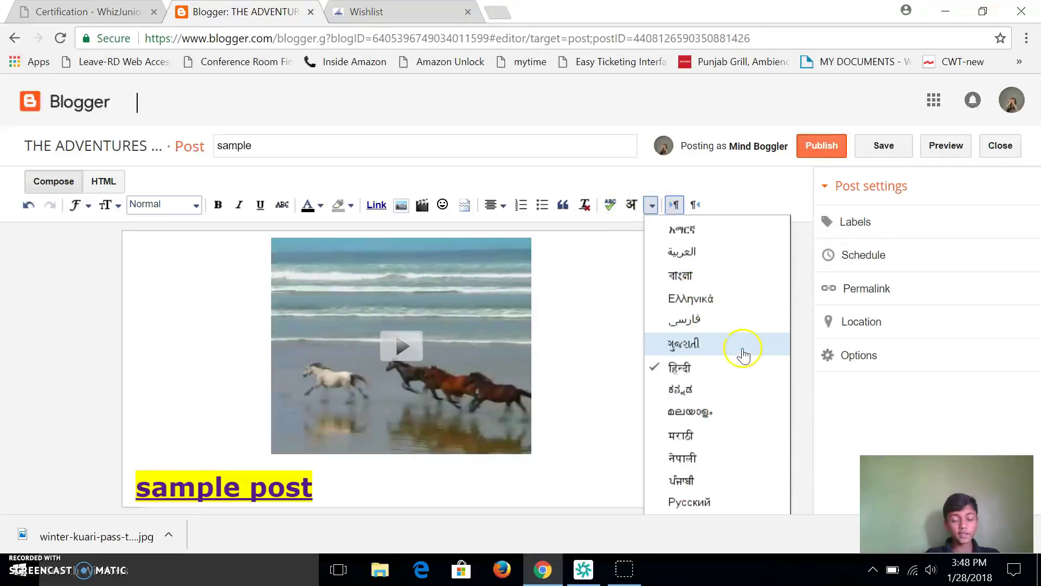
pyautogui.click(608, 262)
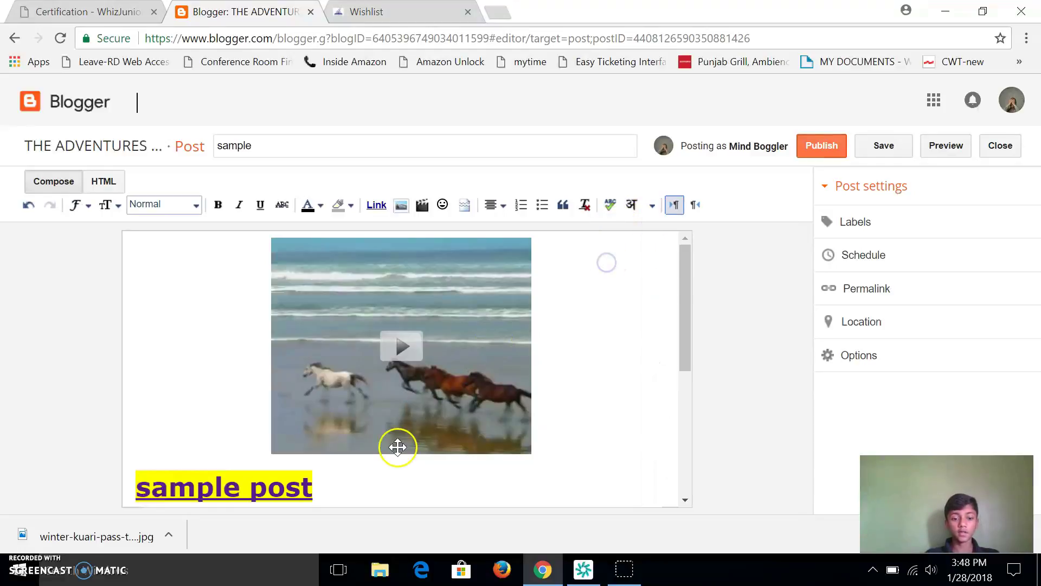
pyautogui.click(694, 204)
pyautogui.click(688, 253)
pyautogui.moveTo(687, 252)
pyautogui.mouseDown()
pyautogui.moveTo(674, 310)
pyautogui.moveTo(687, 245)
pyautogui.mouseUp()
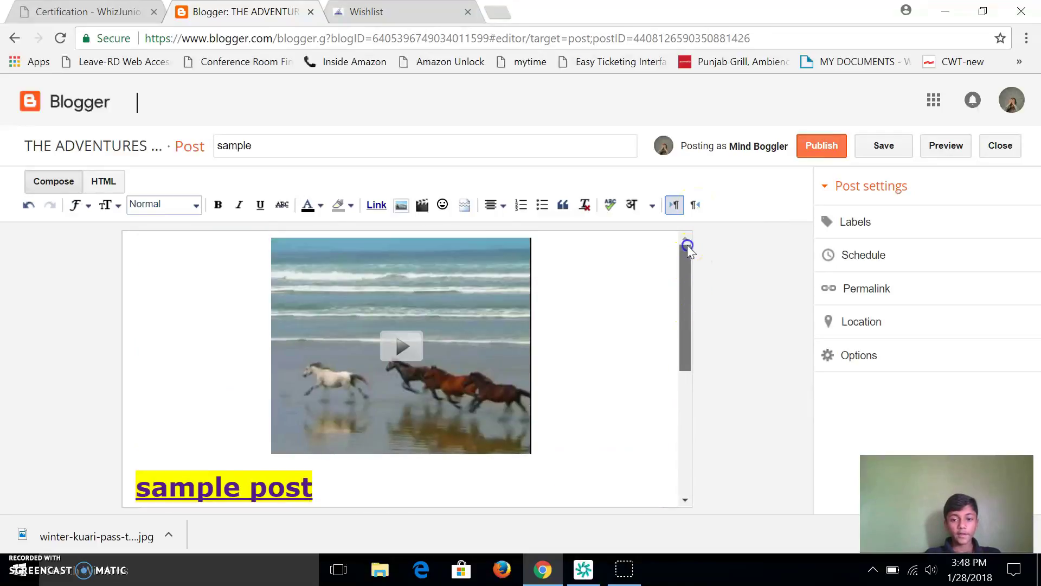
pyautogui.click(68, 191)
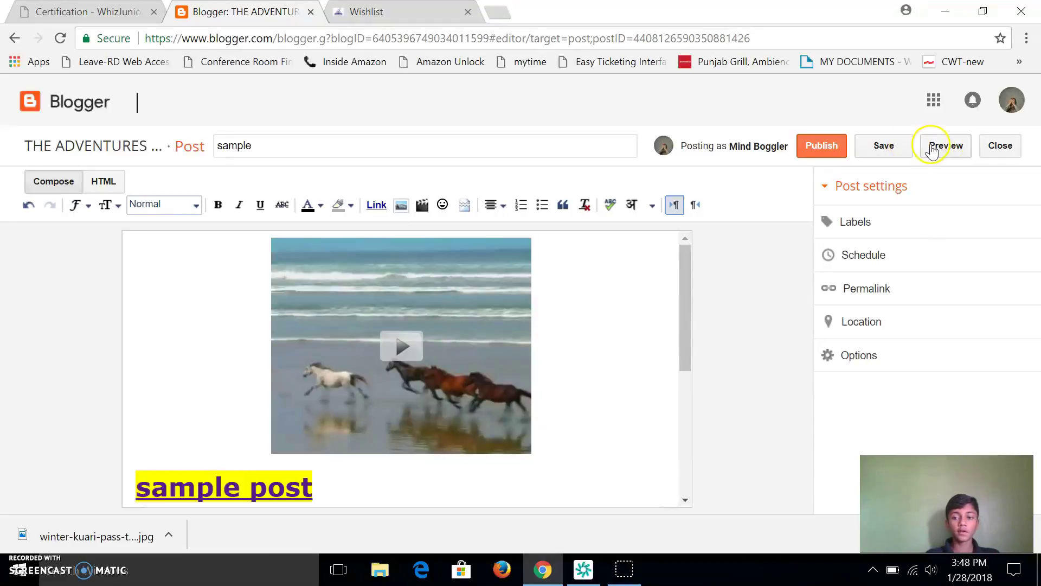
# Preview the sample post with its video, heading and image, then close the preview
pyautogui.click(936, 150)
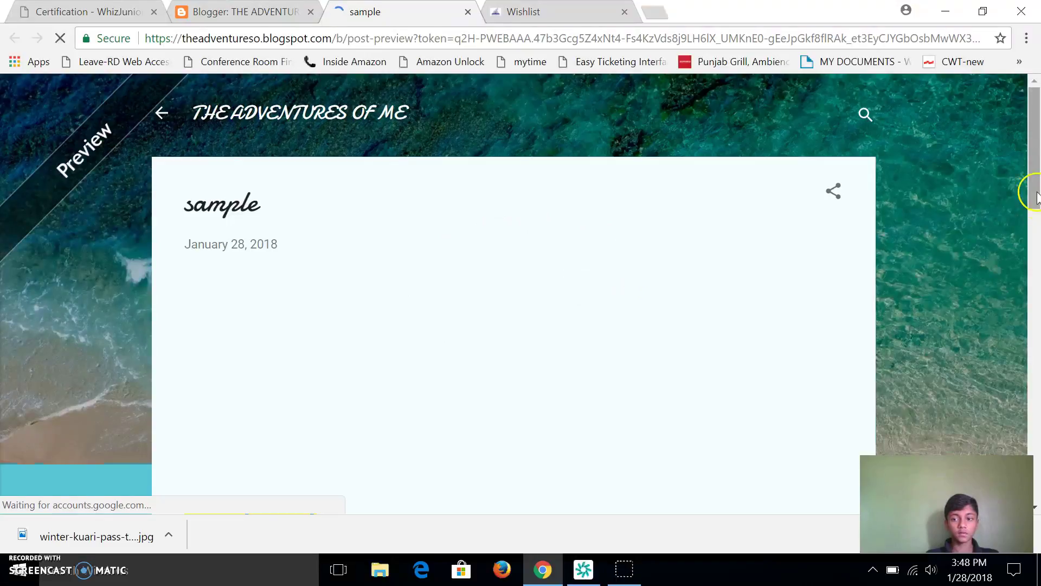
pyautogui.moveTo(1034, 179)
pyautogui.mouseDown()
pyautogui.moveTo(1019, 409)
pyautogui.moveTo(1037, 98)
pyautogui.mouseUp()
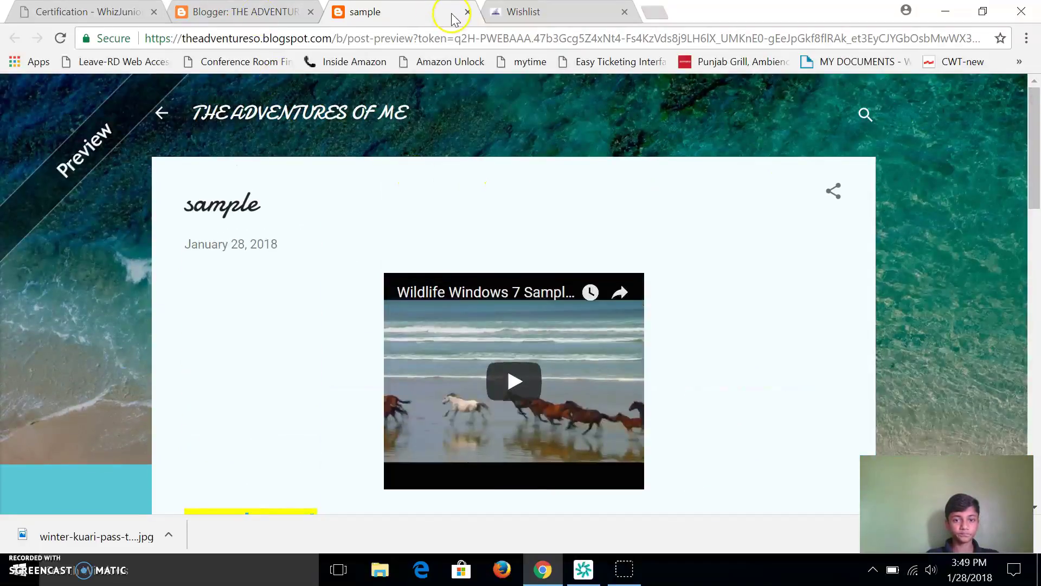
pyautogui.click(466, 12)
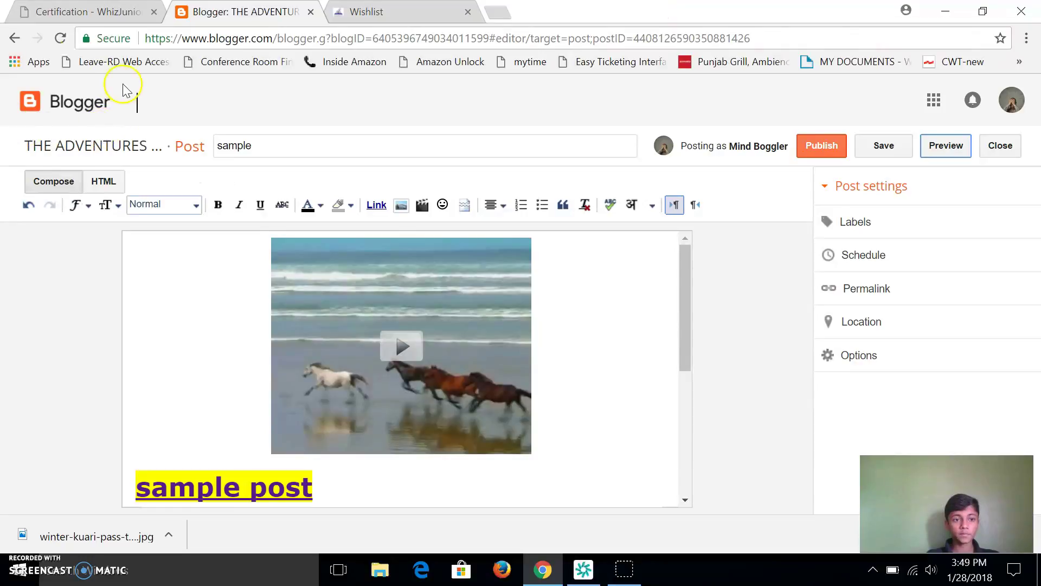
# Open the Theme page, check the Adding Layouts requirement, and come back to Blogger
pyautogui.click(14, 38)
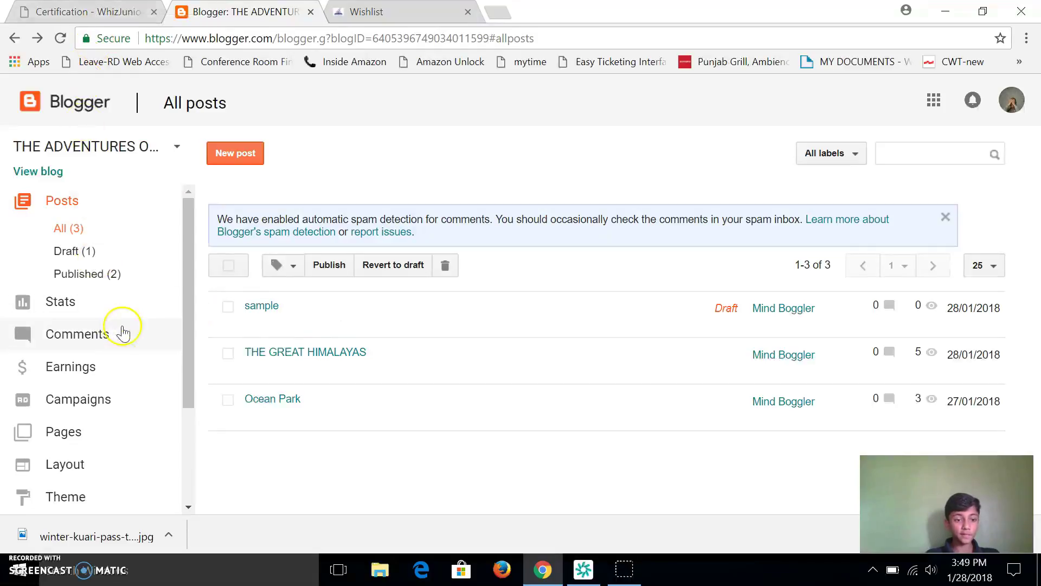
pyautogui.click(122, 494)
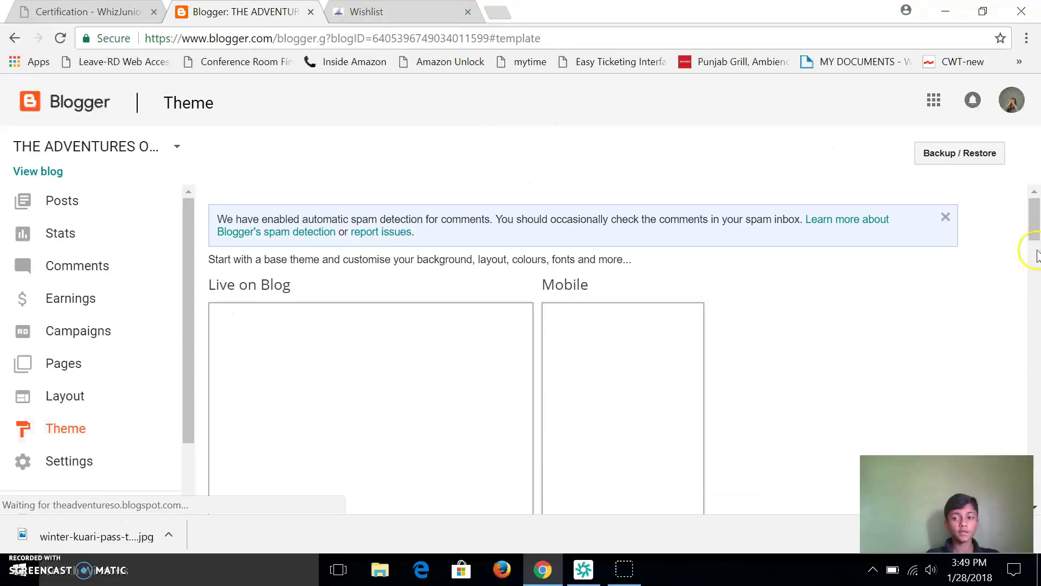
pyautogui.moveTo(1036, 213)
pyautogui.mouseDown()
pyautogui.moveTo(1030, 302)
pyautogui.moveTo(993, 428)
pyautogui.moveTo(1040, 302)
pyautogui.moveTo(1038, 216)
pyautogui.mouseUp()
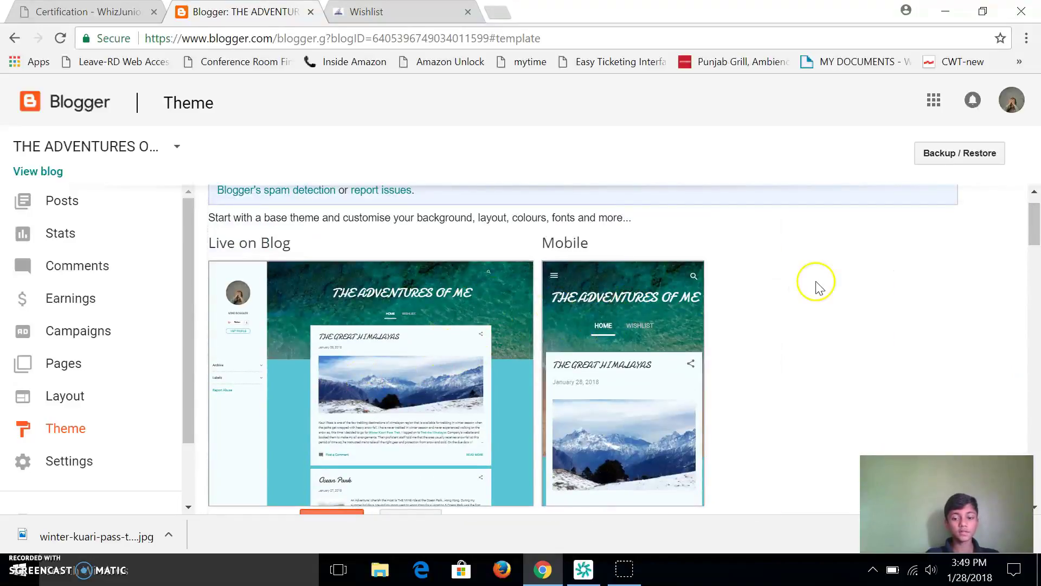
pyautogui.click(89, 12)
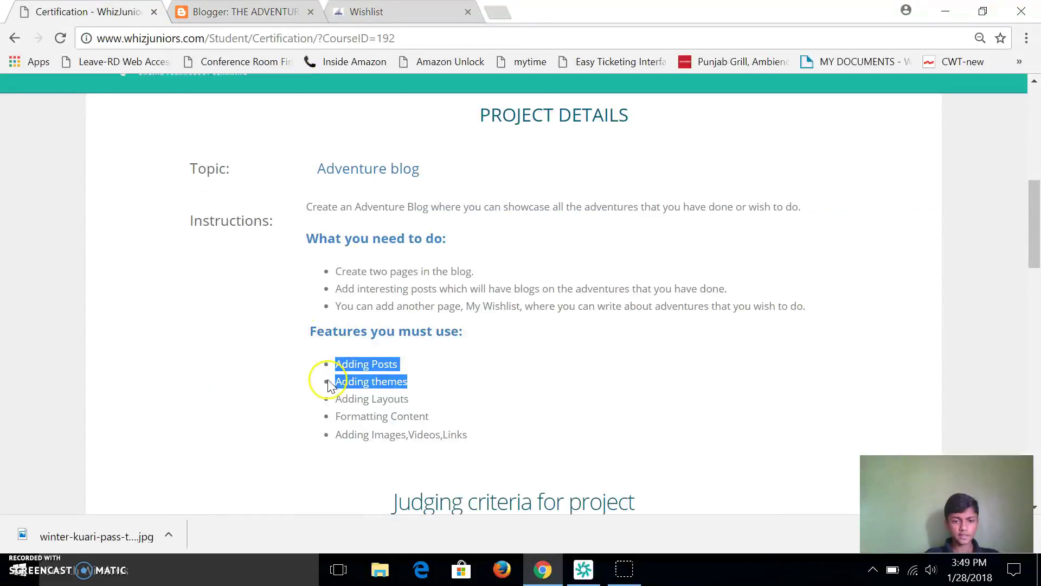
pyautogui.moveTo(338, 399); pyautogui.dragTo(414, 412)
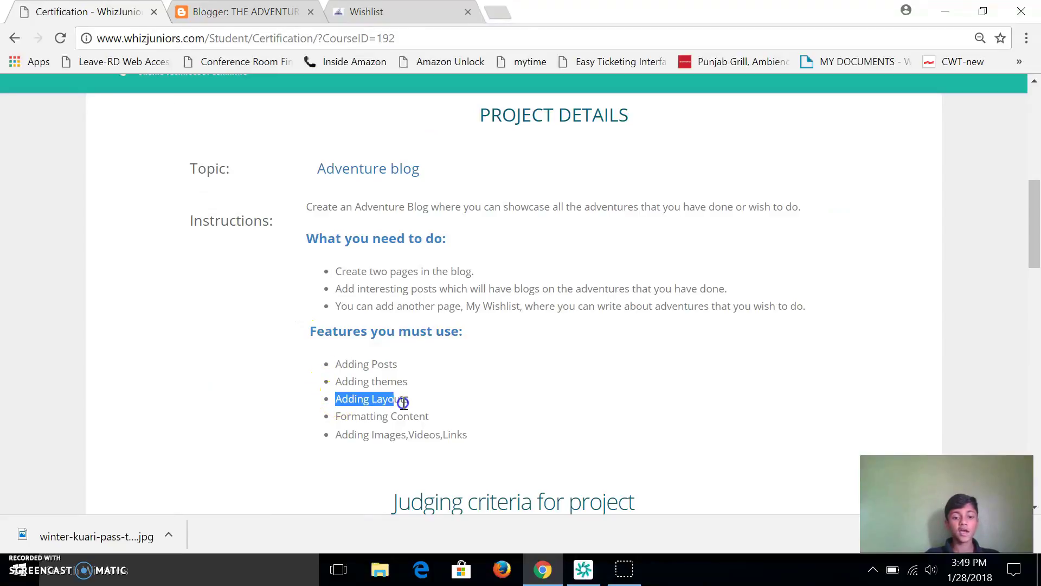
pyautogui.click(474, 415)
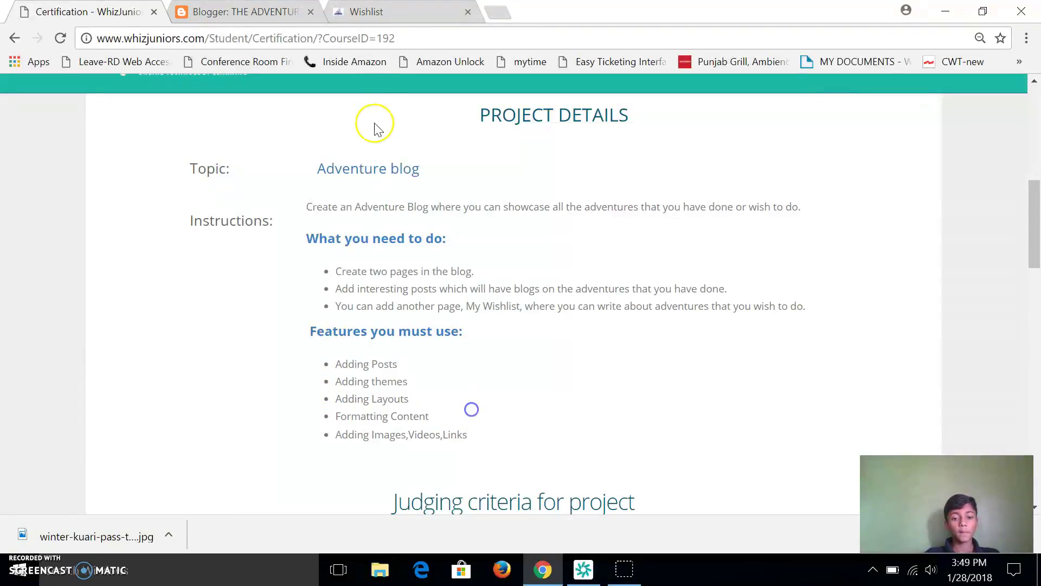
pyautogui.click(268, 11)
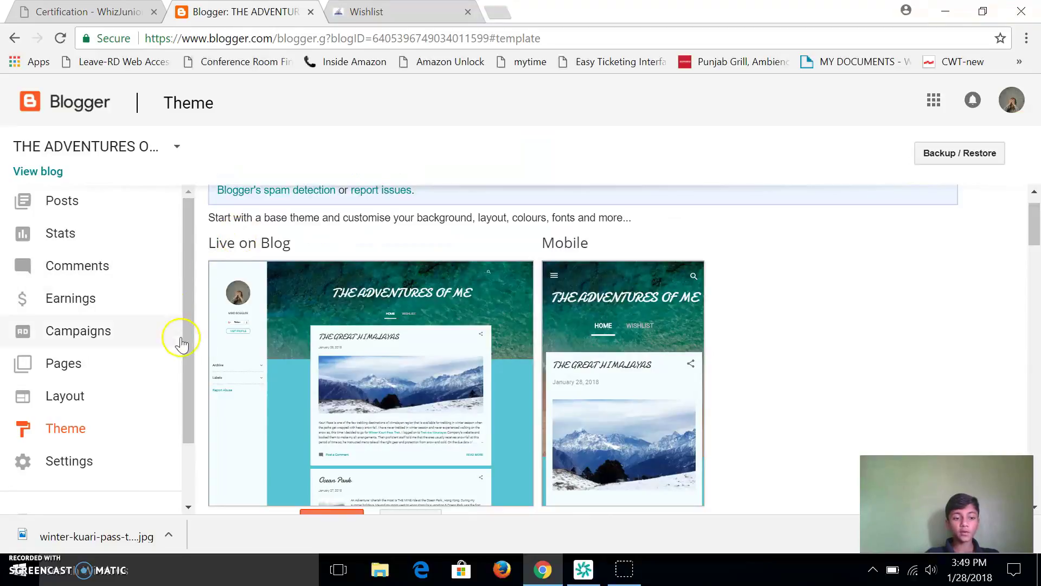
# Open Layout, glance at the Favicon settings, and reach the Page list gadget
pyautogui.click(118, 403)
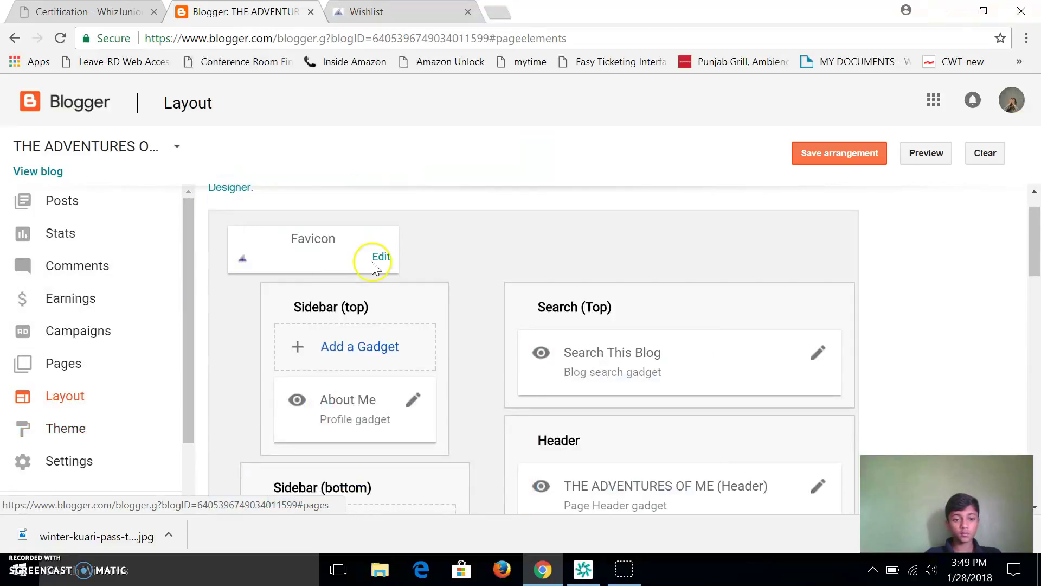
pyautogui.scroll(1, 358, 253)
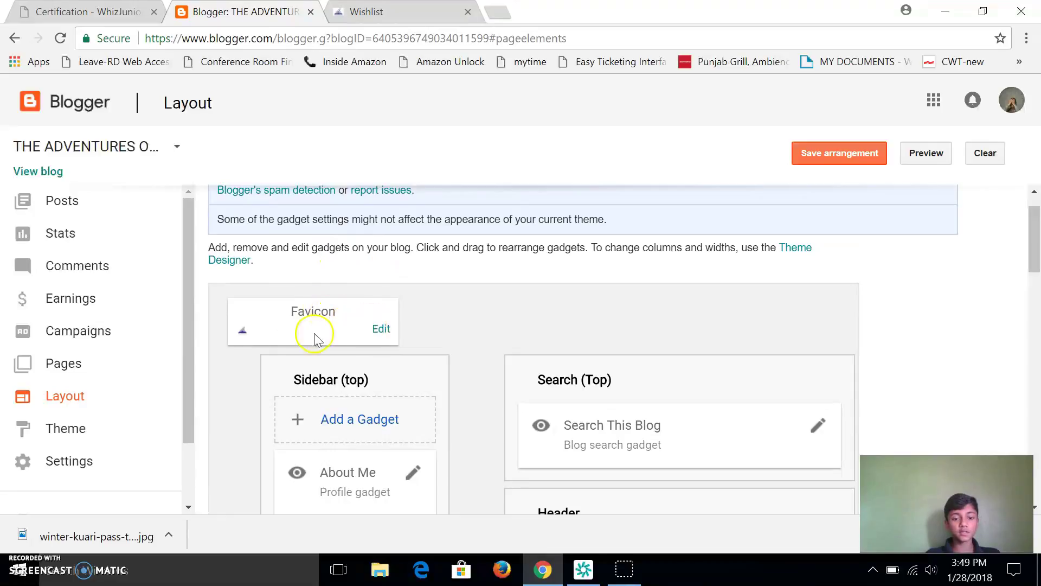
pyautogui.click(380, 328)
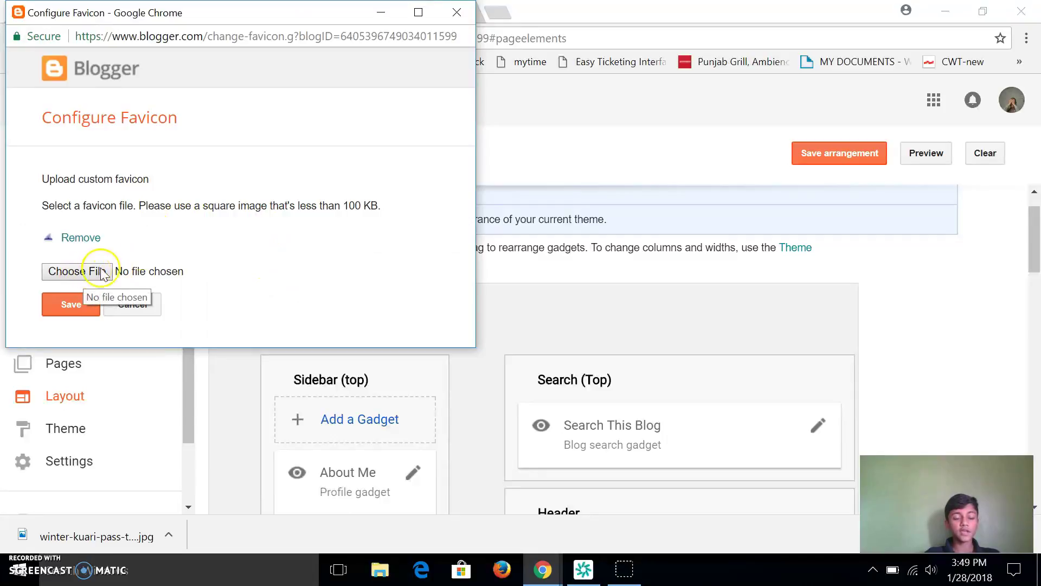
pyautogui.click(457, 11)
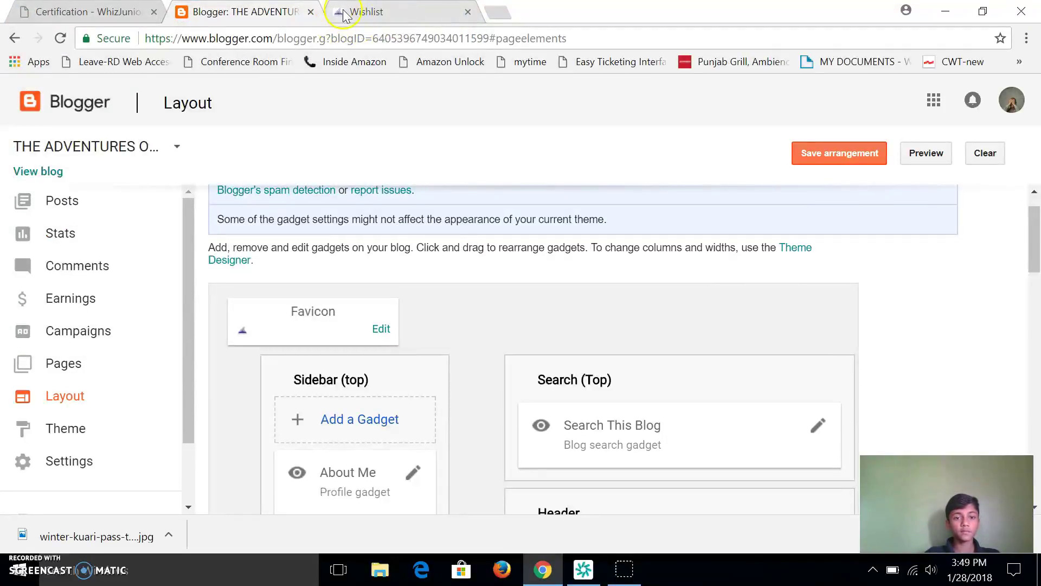
pyautogui.moveTo(1033, 219); pyautogui.dragTo(1034, 307)
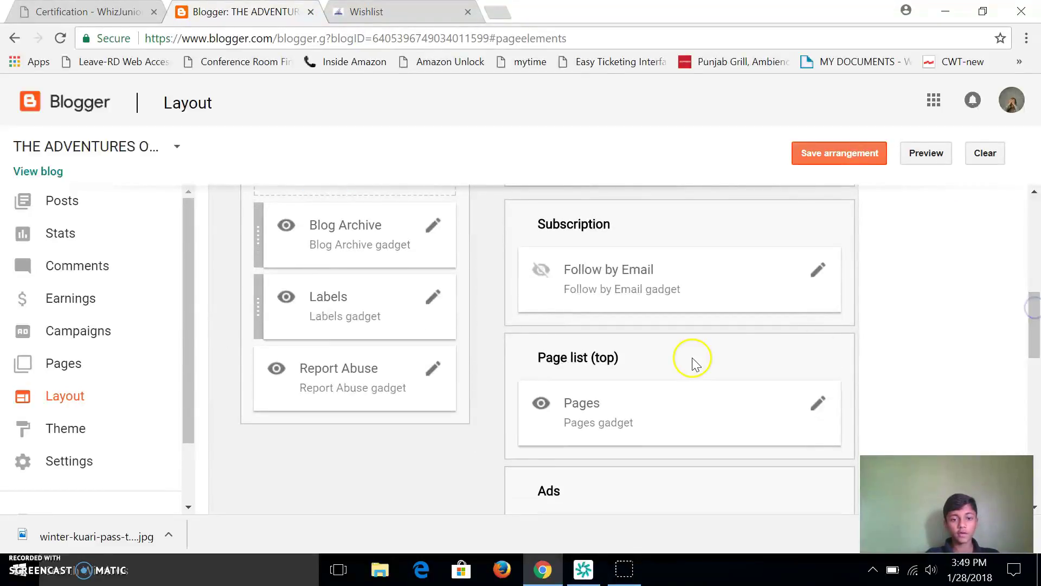
pyautogui.click(809, 407)
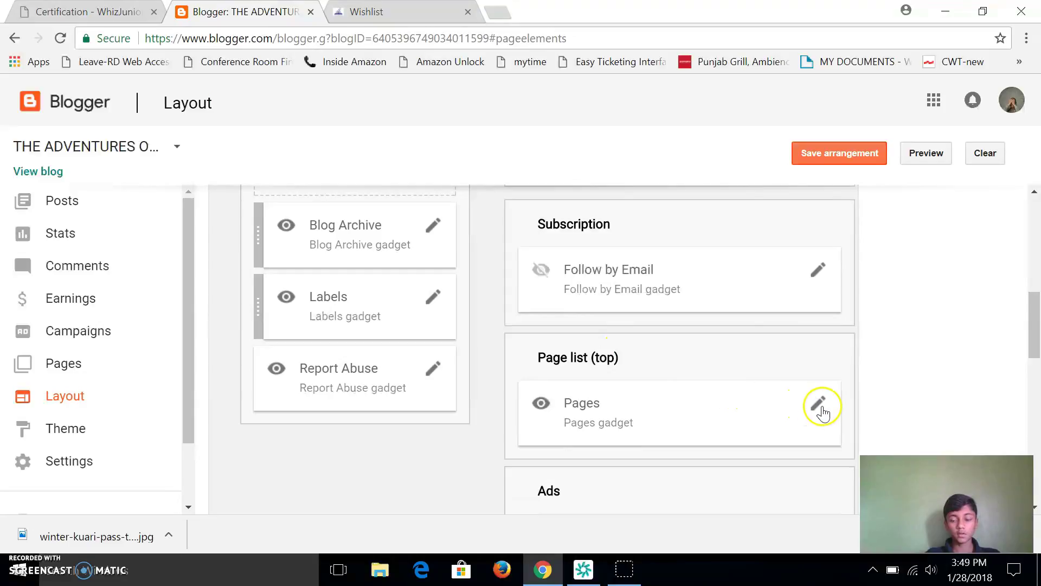
# Review the Page list gadget settings listing the Home and Wishlist pages
pyautogui.click(820, 408)
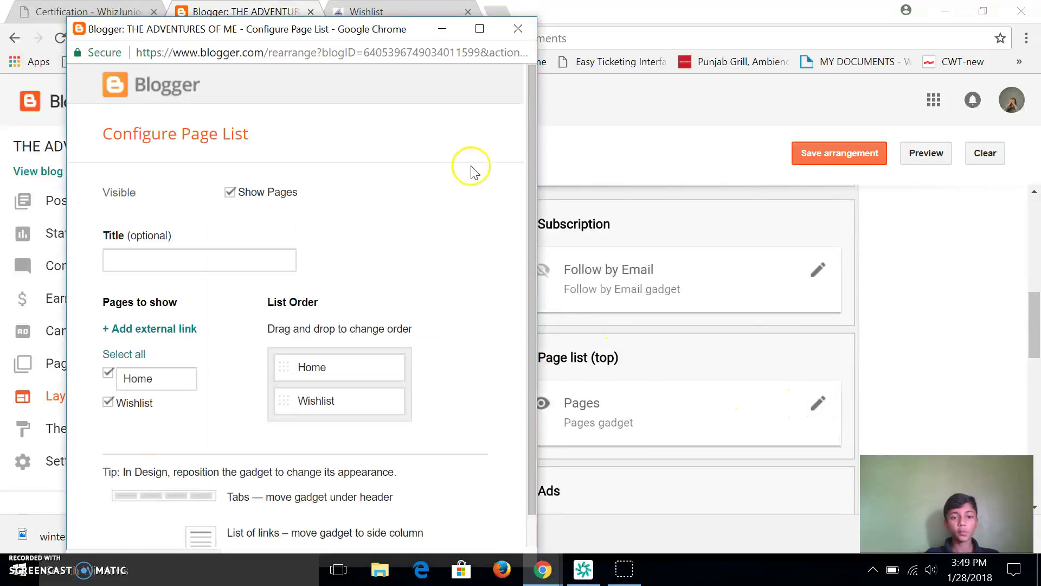
pyautogui.moveTo(529, 143); pyautogui.dragTo(520, 193)
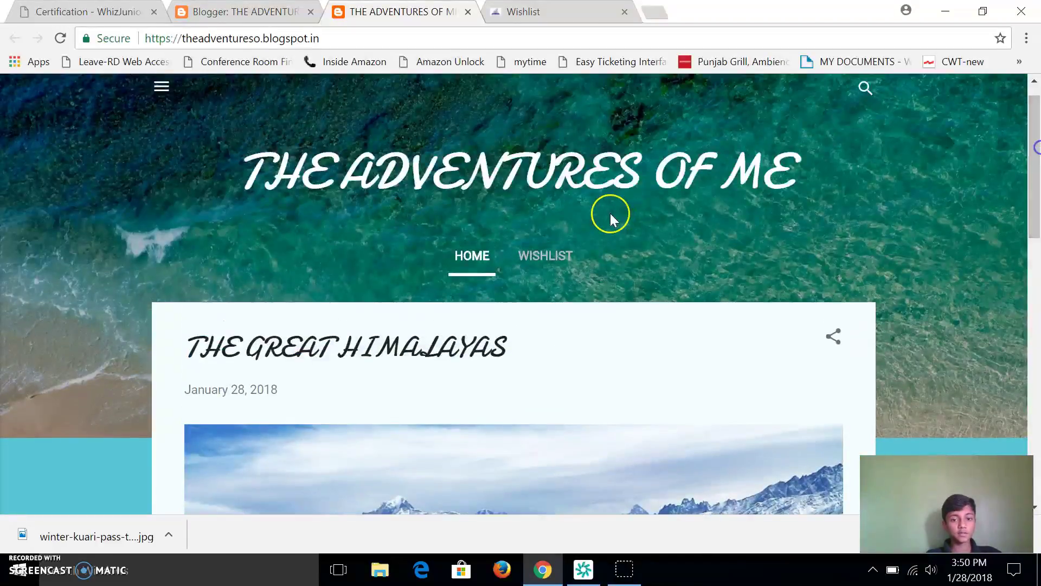
# Close the live blog, check the Adding Images, Videos, Links requirement, and return to Layout
pyautogui.click(468, 12)
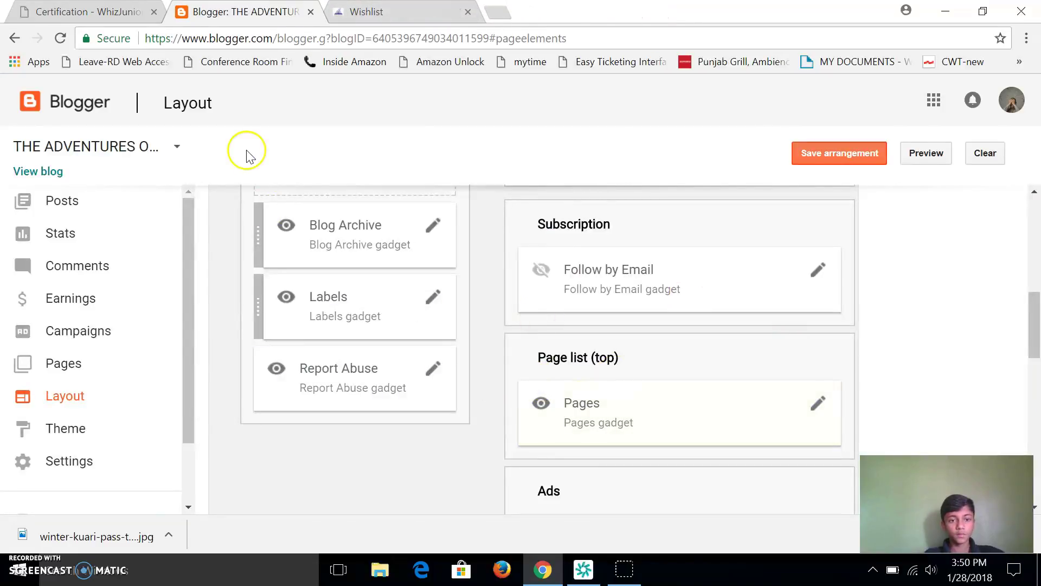
pyautogui.hotkey('ctrl', 'shift', 'Tab')
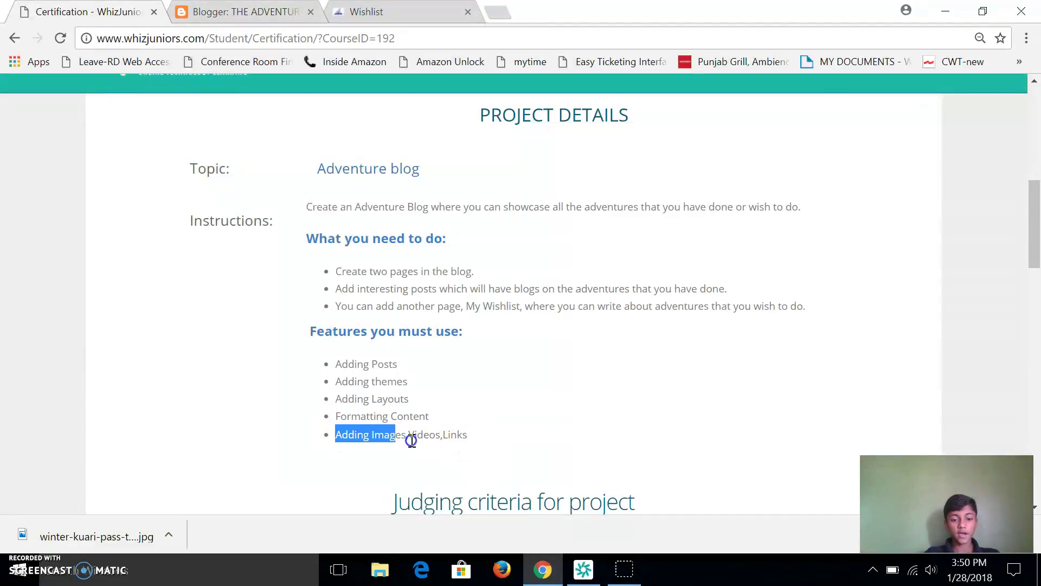
pyautogui.moveTo(336, 431); pyautogui.dragTo(481, 437)
pyautogui.click(523, 438)
pyautogui.click(237, 11)
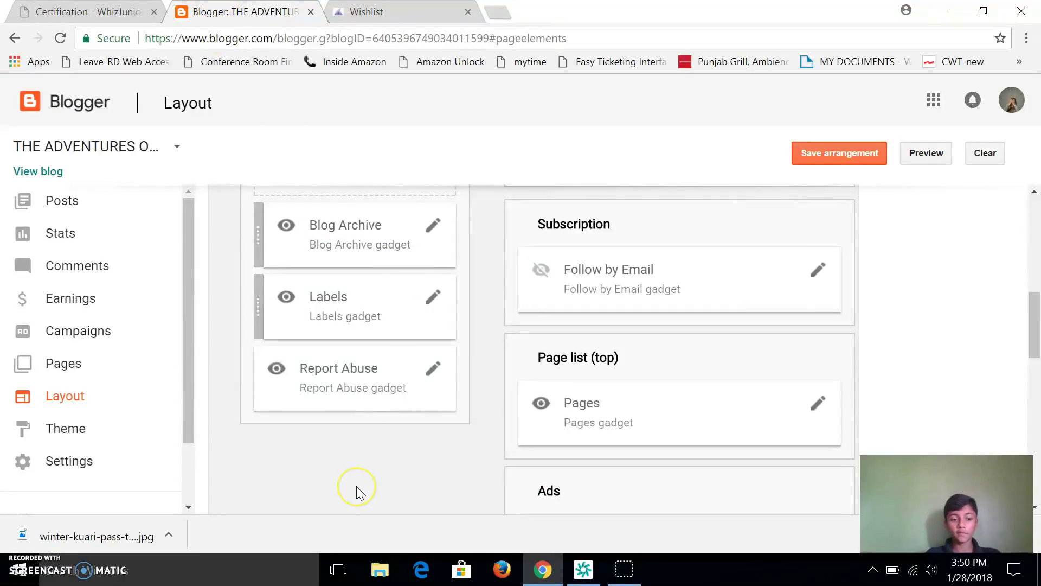
# Reopen the 'sample' post draft from the posts list
pyautogui.click(158, 213)
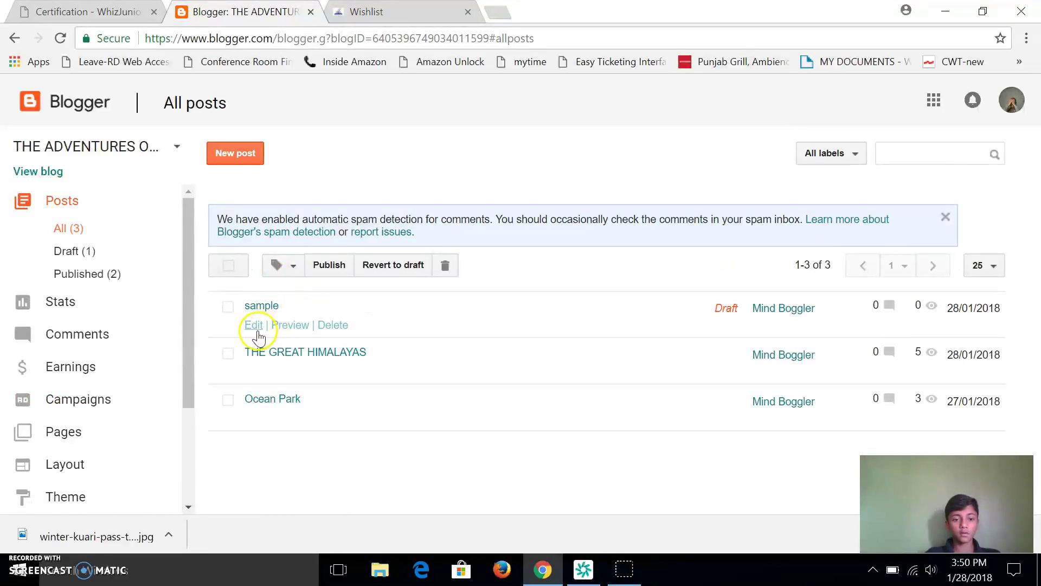
pyautogui.click(254, 327)
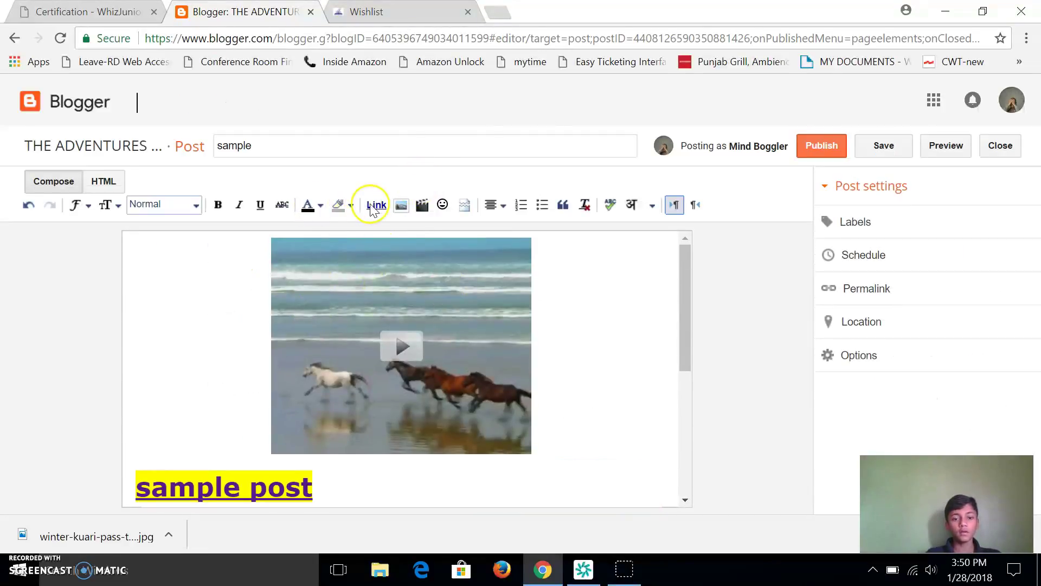
pyautogui.click(415, 209)
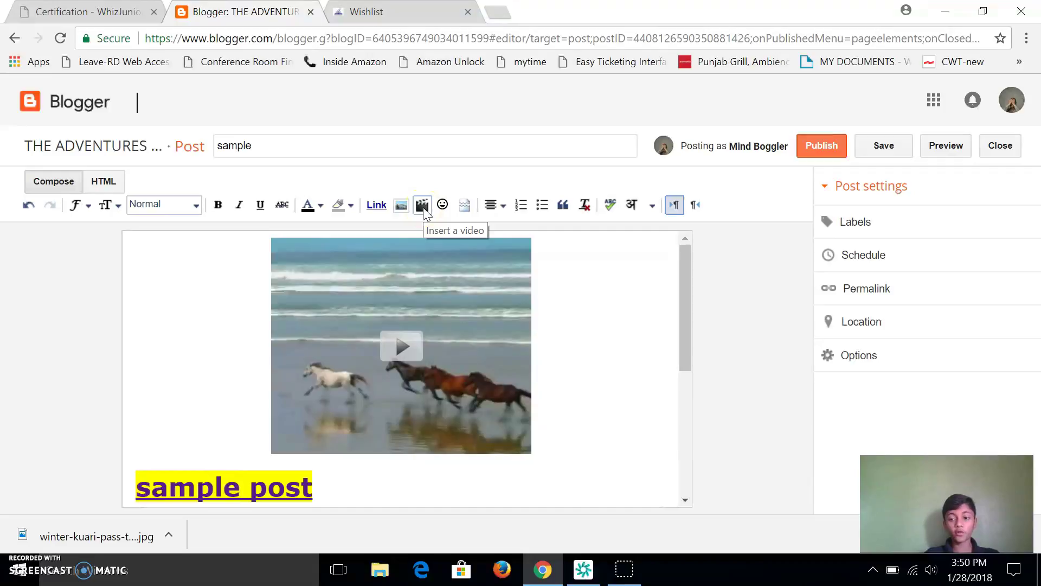
pyautogui.click(416, 216)
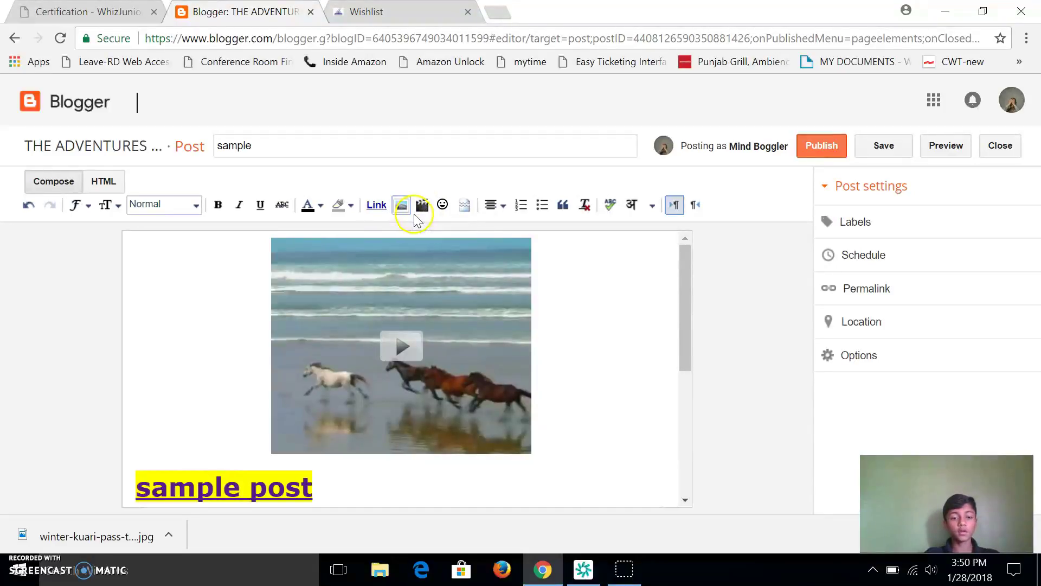
# Open and cancel the Edit Link window, then return to the project details page
pyautogui.click(377, 205)
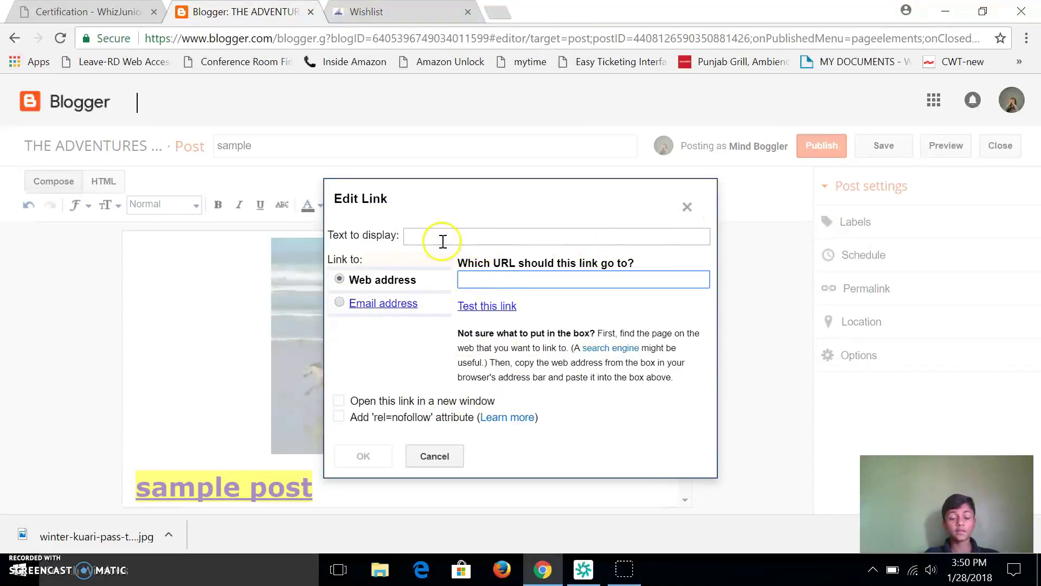
pyautogui.click(689, 210)
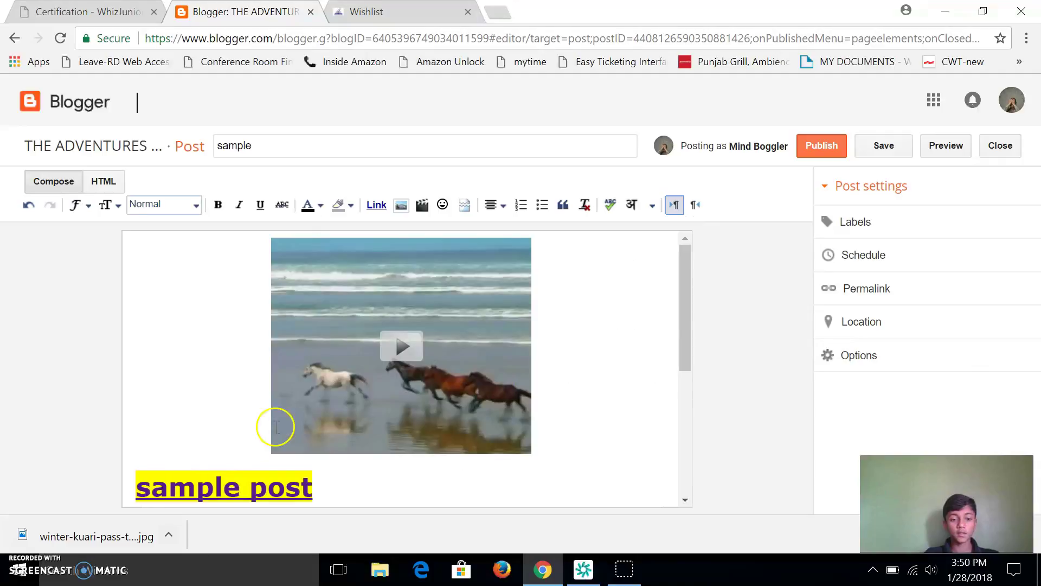
pyautogui.hotkey('ctrl', 'shift', 'Tab')
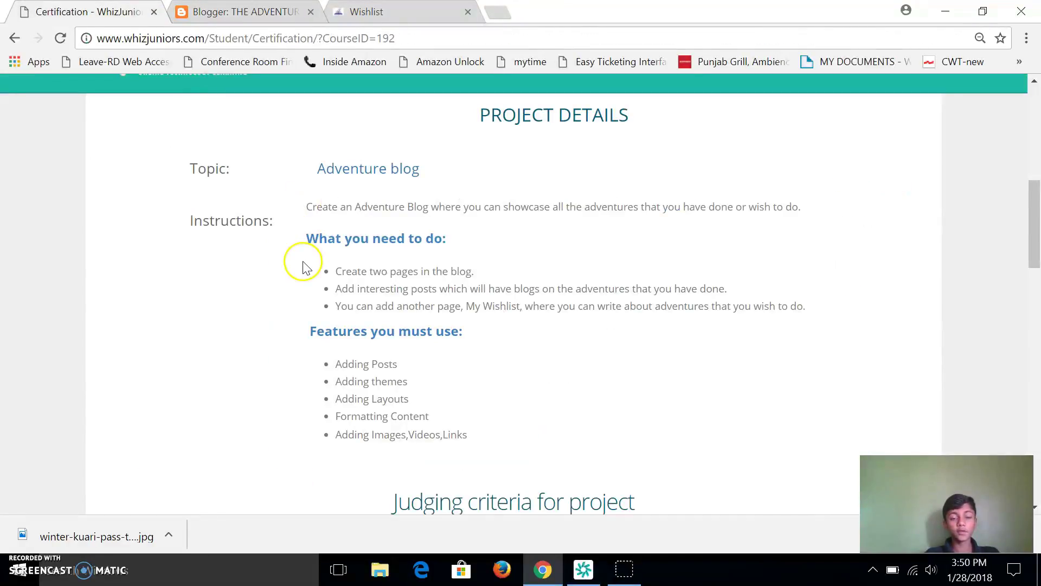